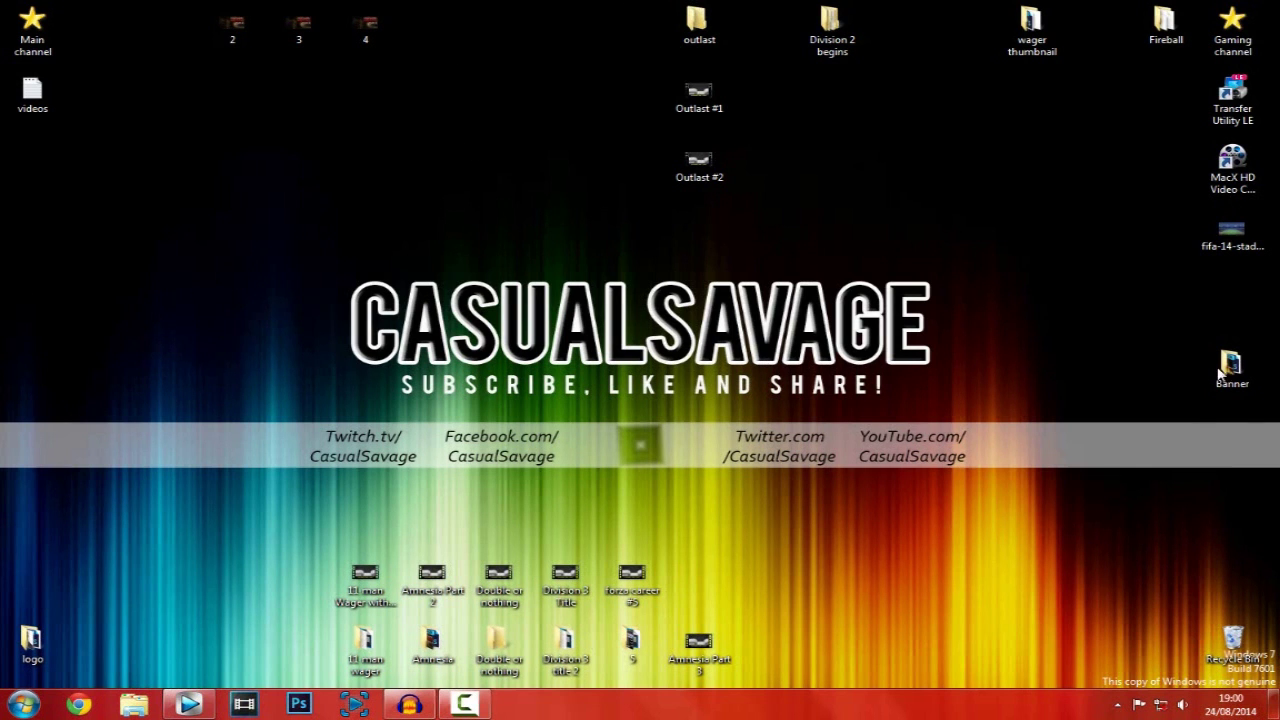
Place the stadium image on the timeline and insert an empty video track above it.
left_click_drag(1235, 235, 365, 489)
left_click_drag(241, 446, 241, 446)
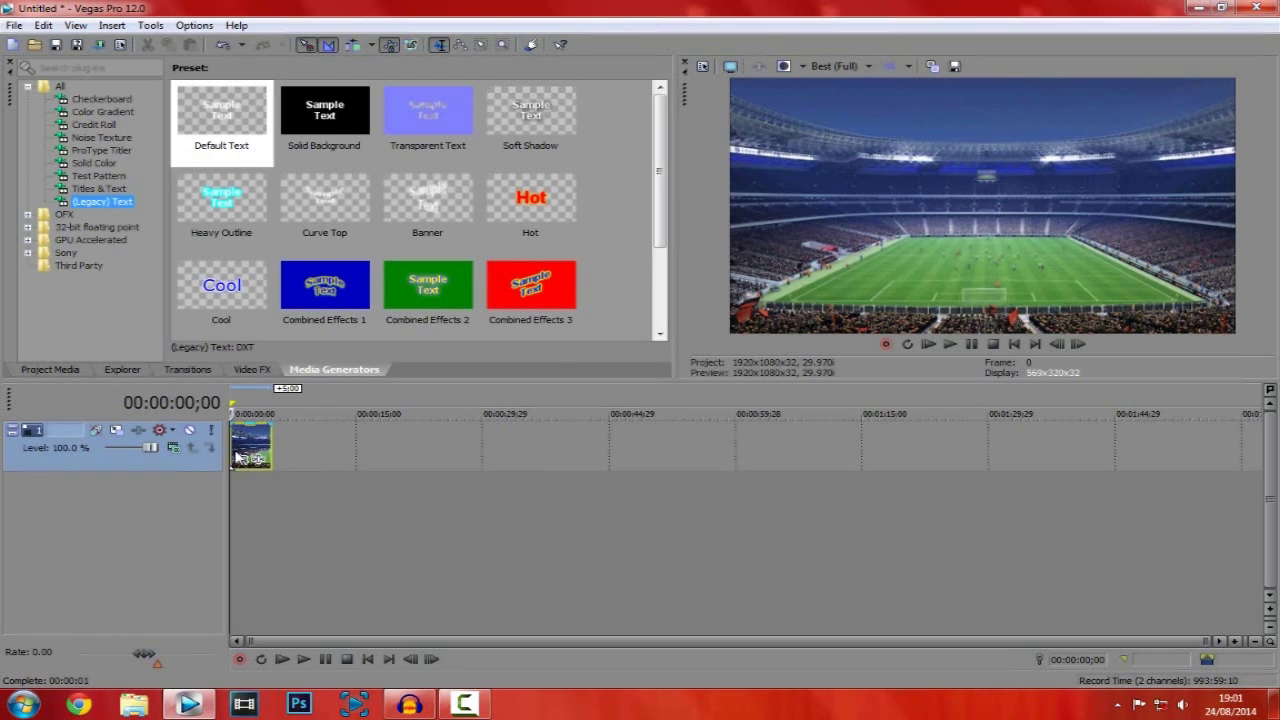
right_click(197, 471)
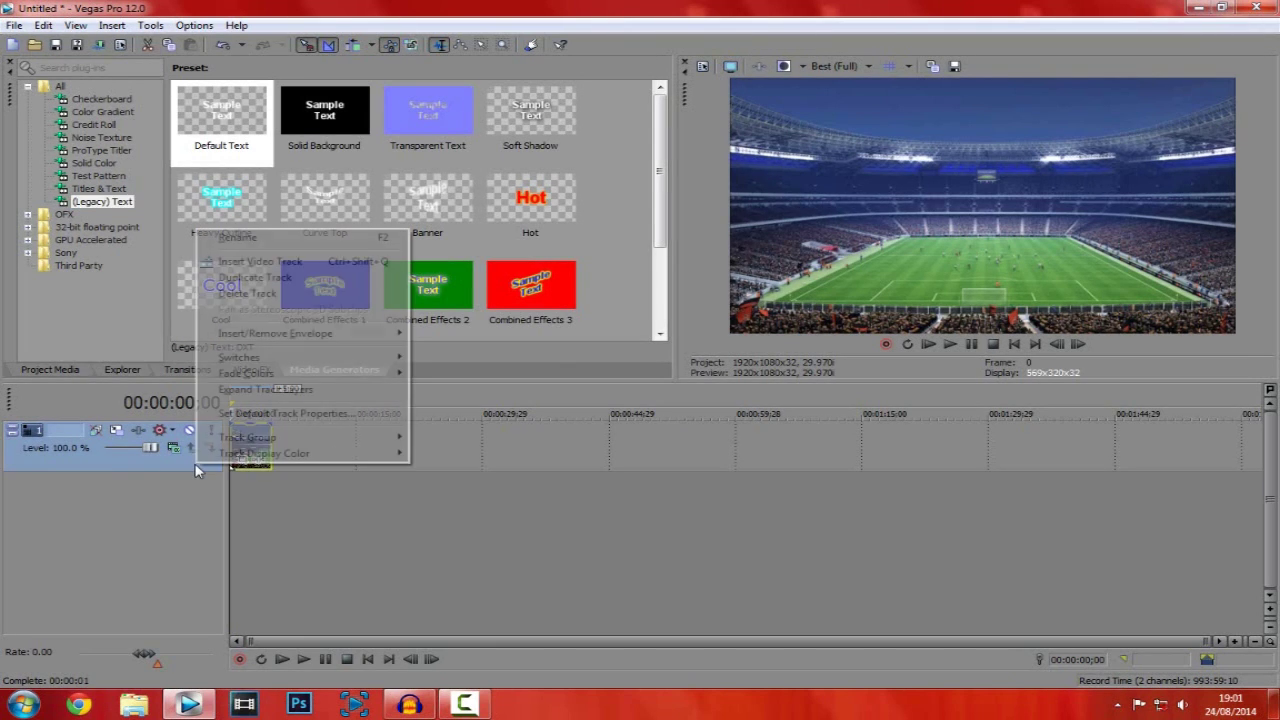
left_click(242, 265)
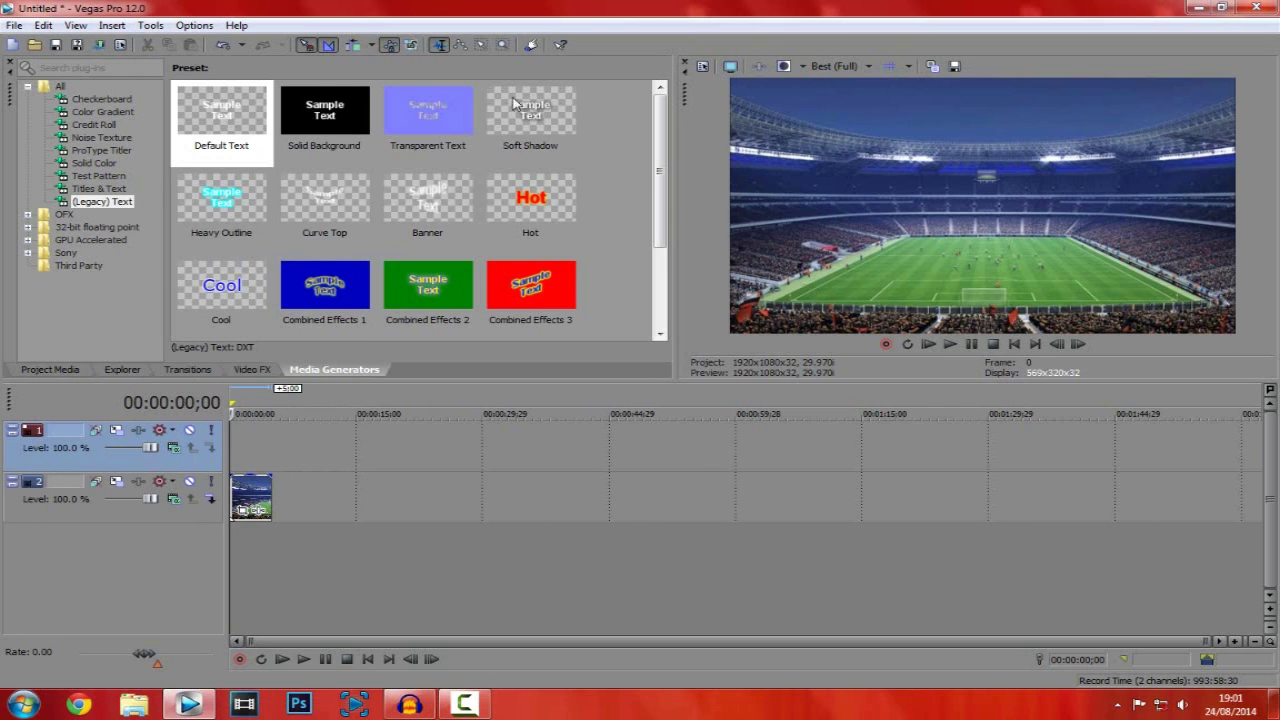
Restore the default window layout, widen the preview, close the Trimmer and show Media Generators.
left_click(72, 27)
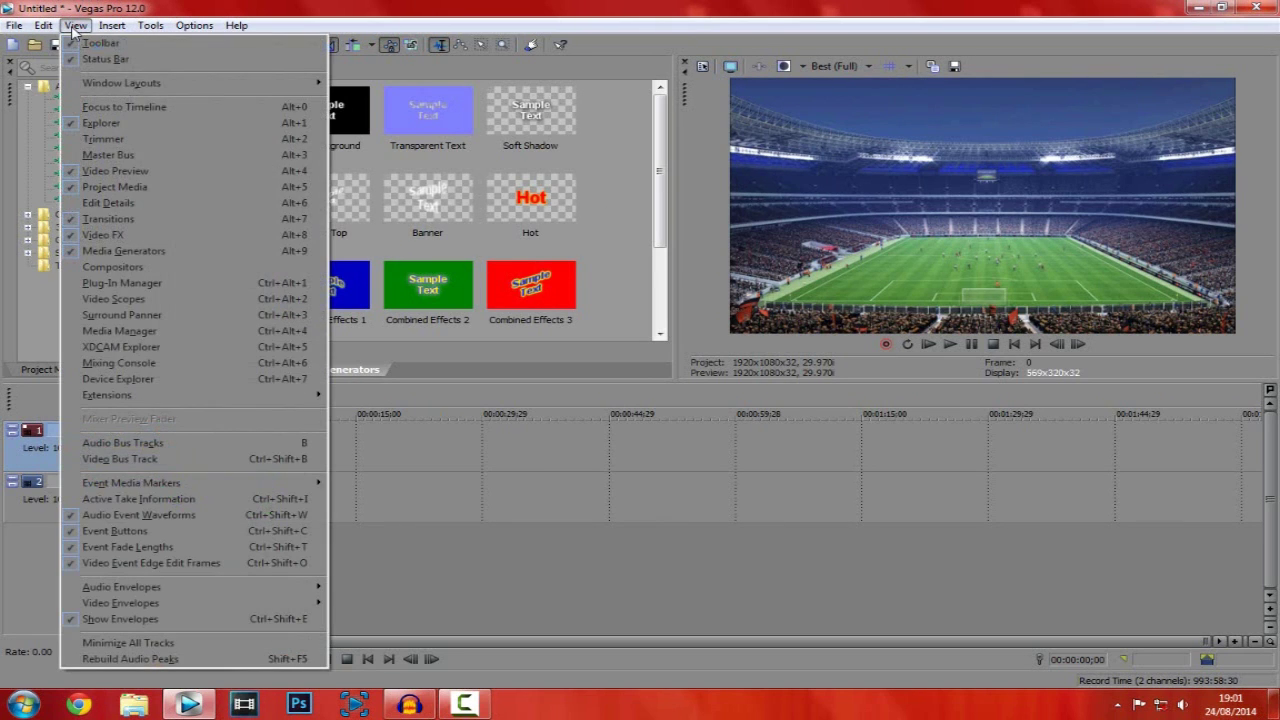
mouse_move(268, 88)
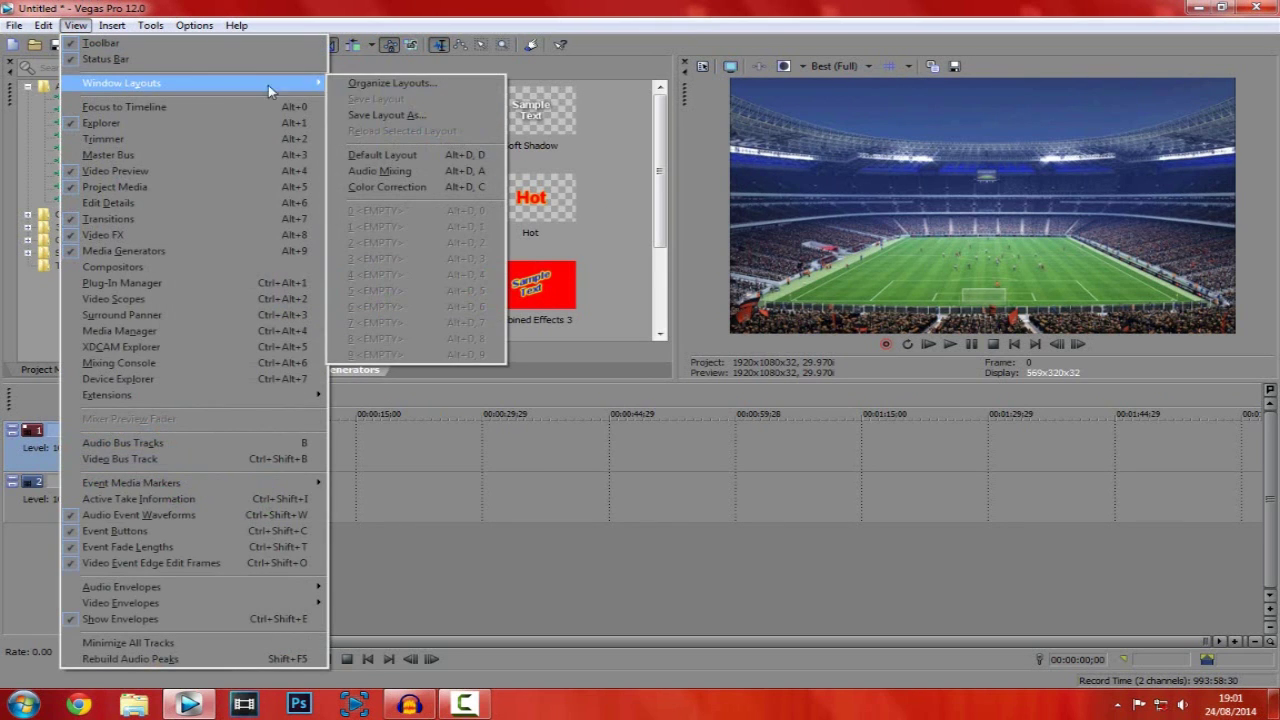
left_click(431, 159)
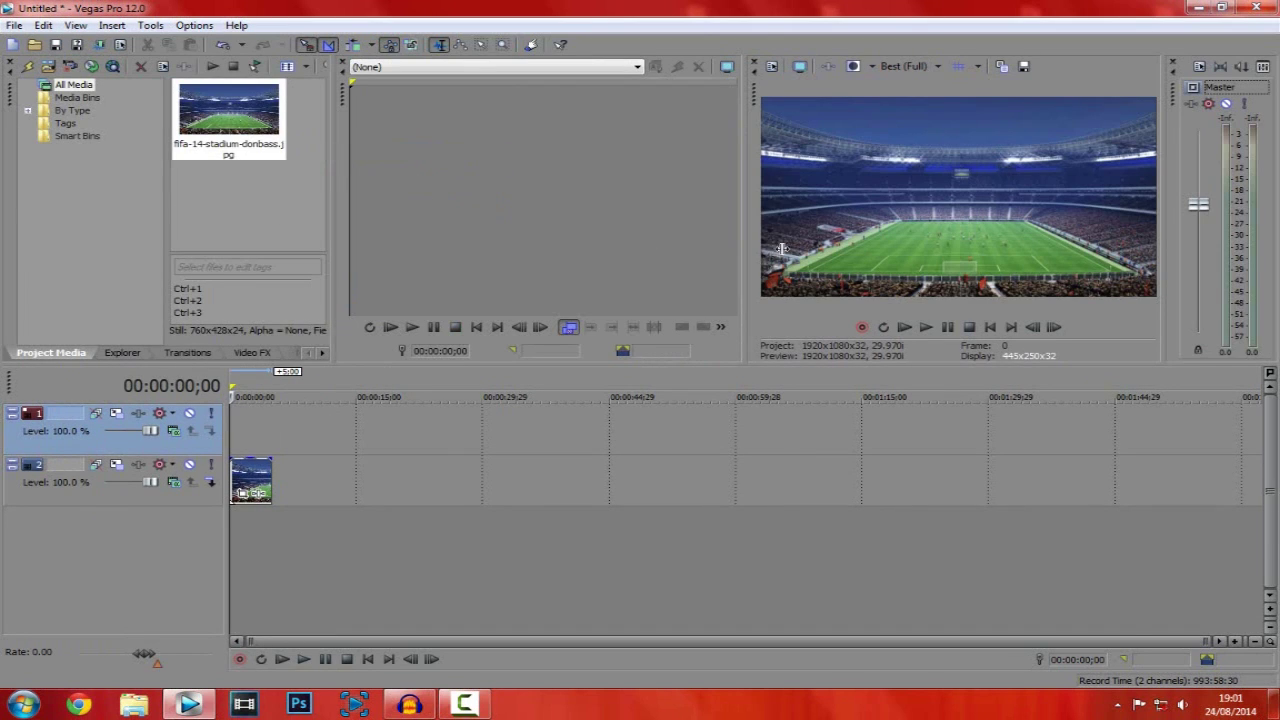
left_click_drag(1166, 56, 1262, 56)
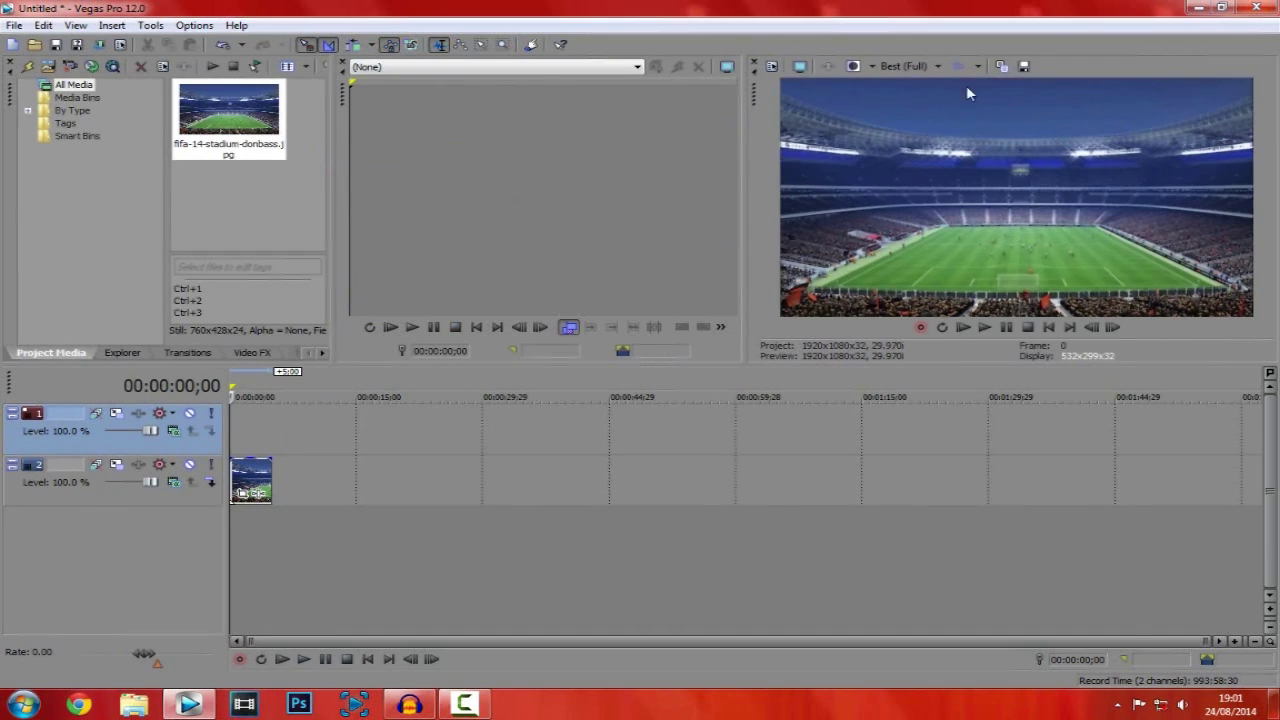
left_click(344, 64)
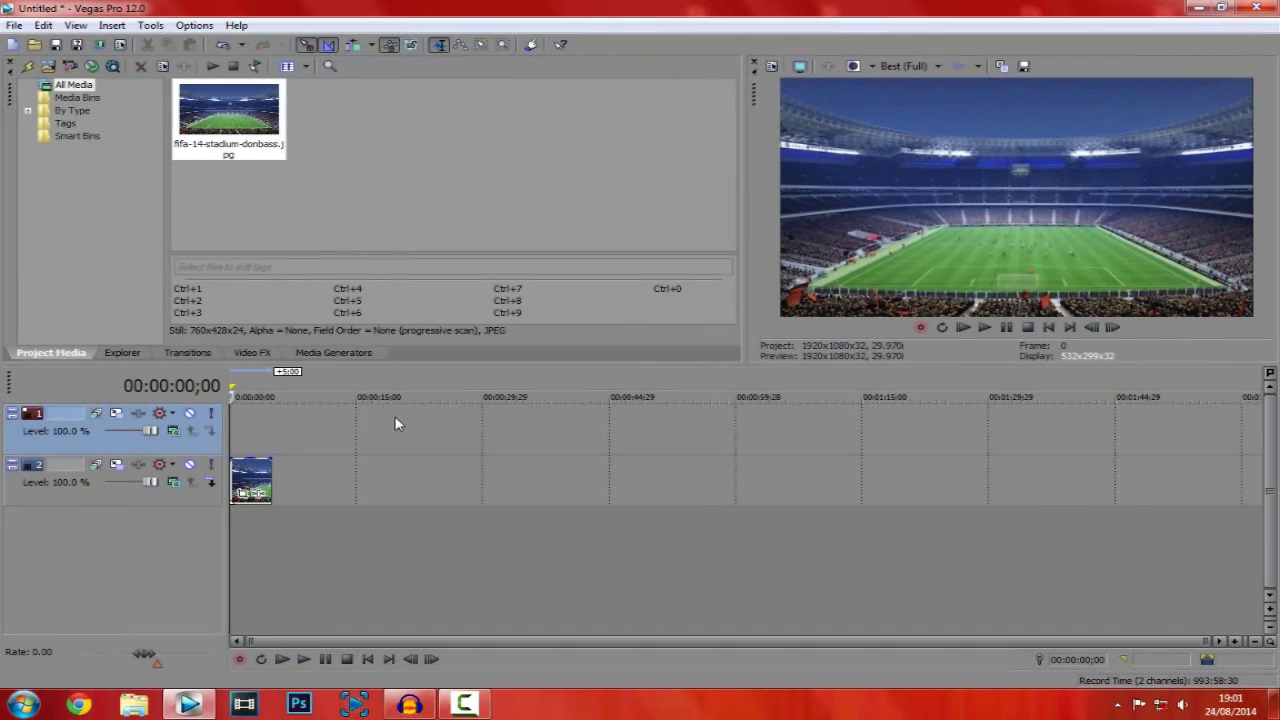
left_click(334, 353)
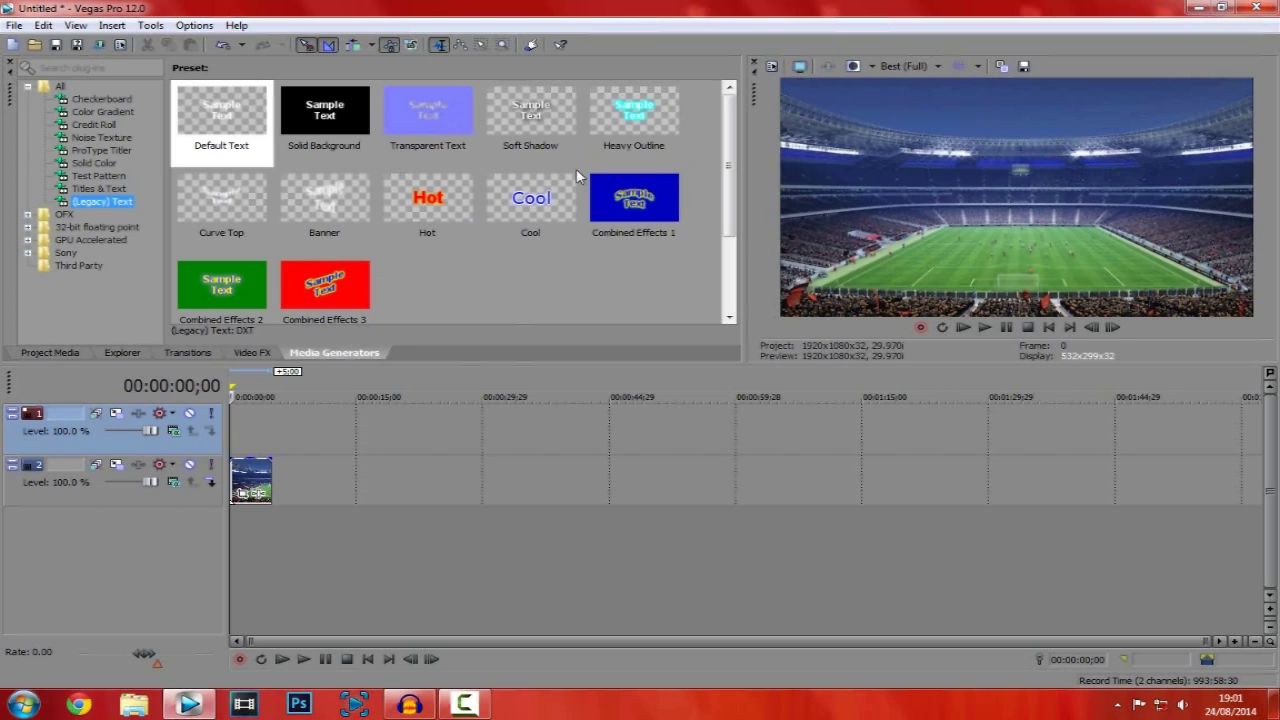
Add a Soft Shadow (Legacy) Text event on track 1 reading 'CasualSavage'.
left_click_drag(532, 110, 278, 477)
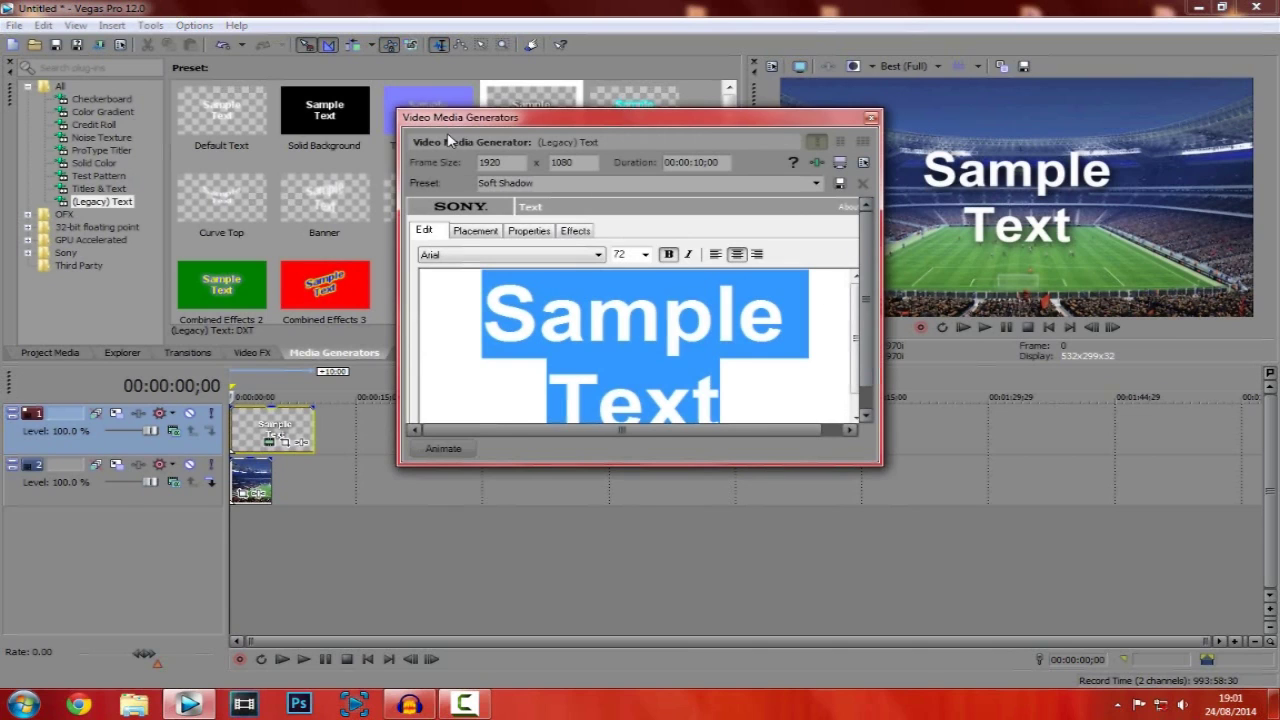
type("Casua")
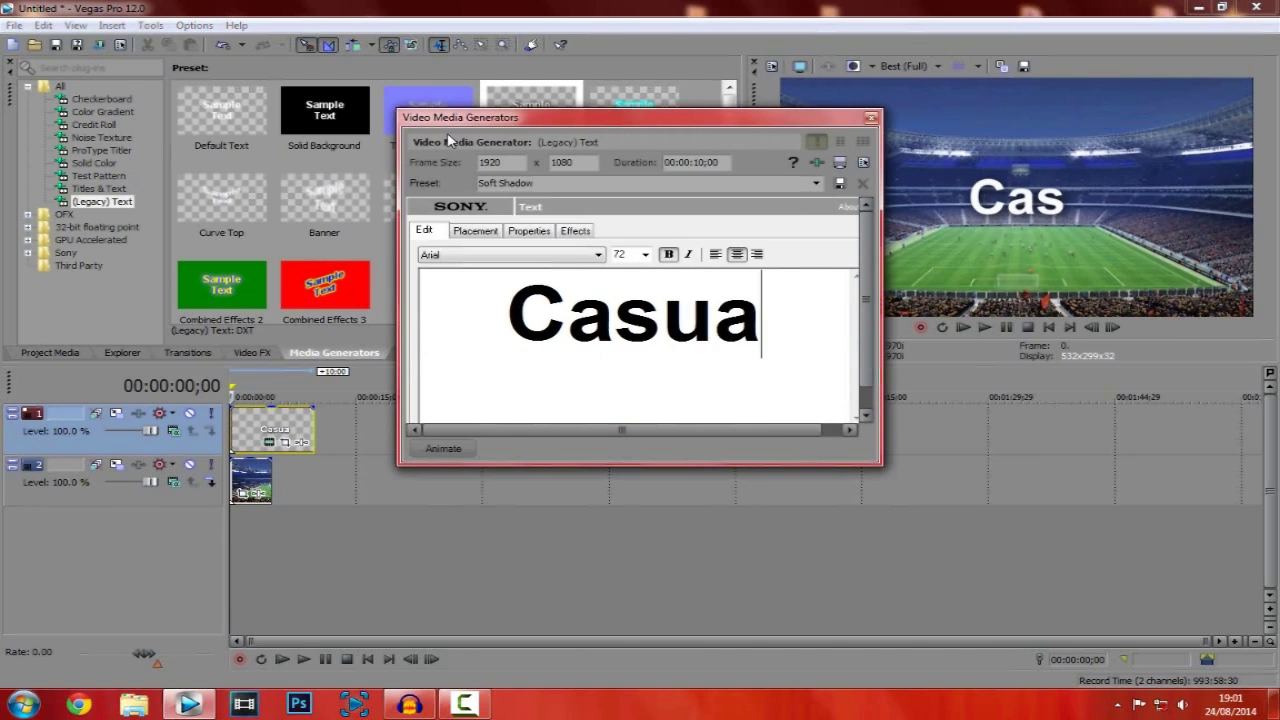
type("lSavage")
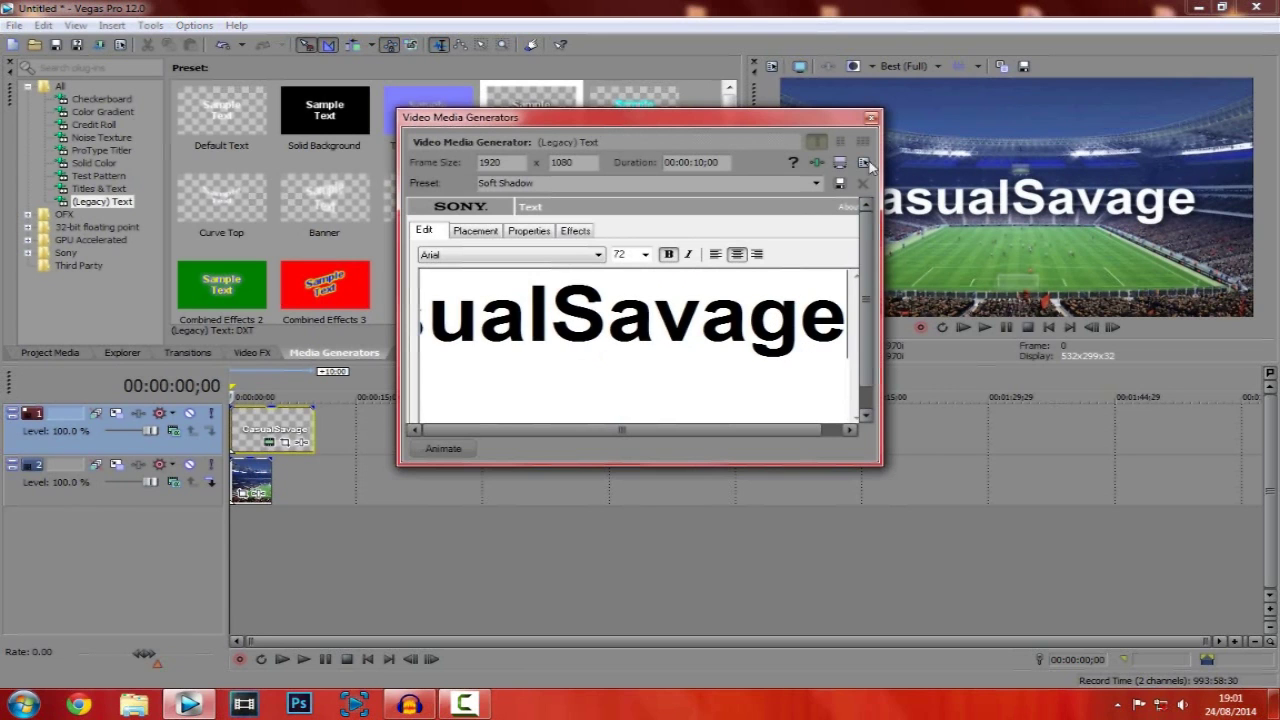
left_click_drag(760, 120, 634, 214)
left_click(267, 485)
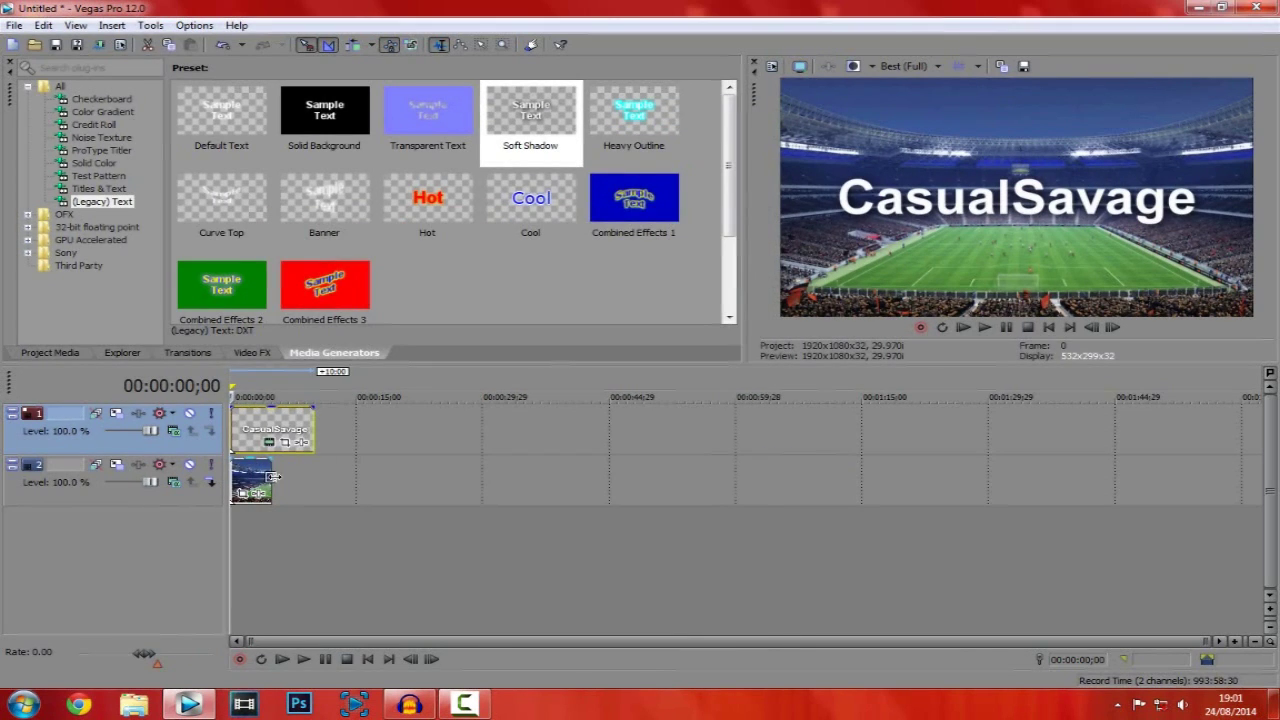
Lower the title's opacity to 55%, extend the stadium clip to match, and preview playback.
scroll(399, 479, "up", 2)
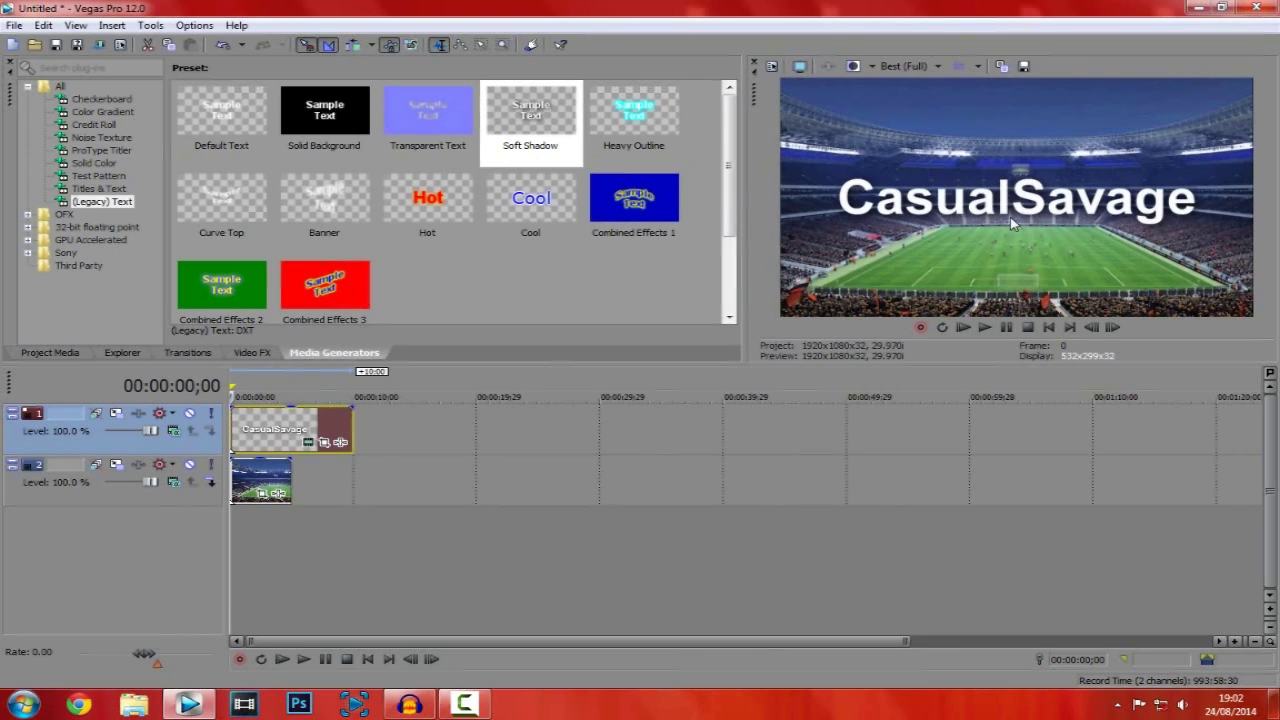
scroll(301, 399, "up", 2)
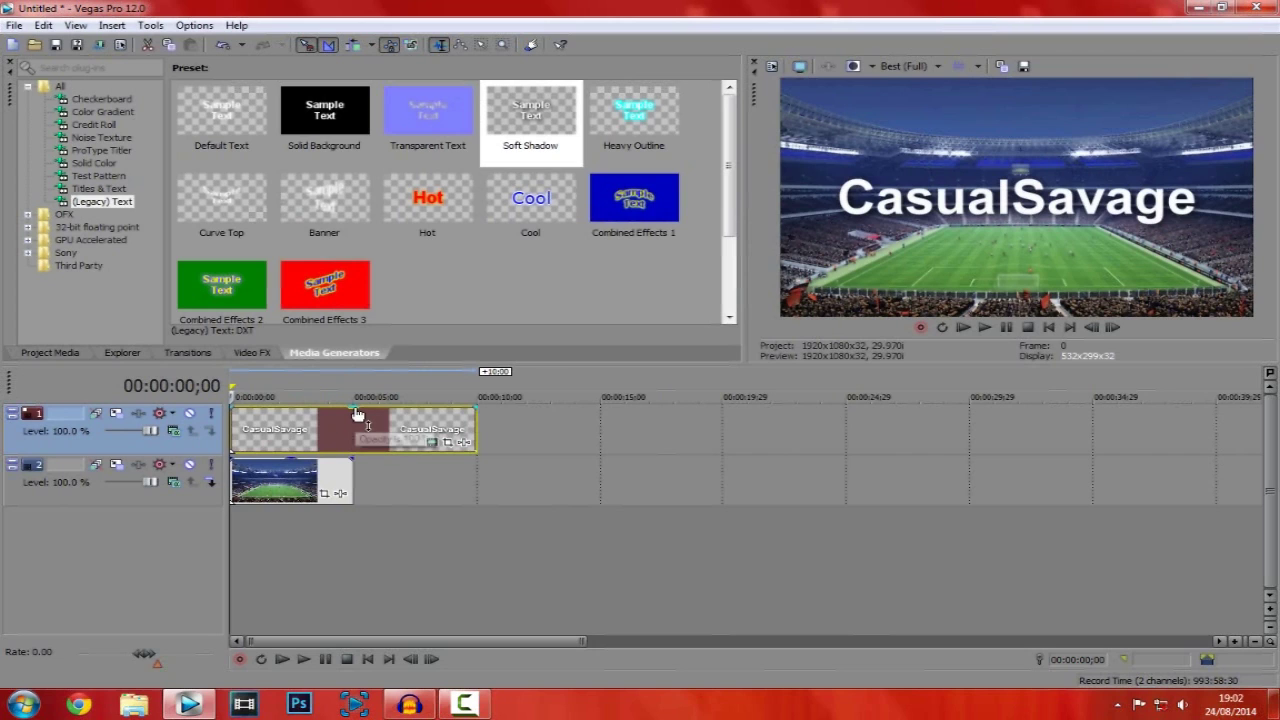
left_click_drag(357, 412, 356, 442)
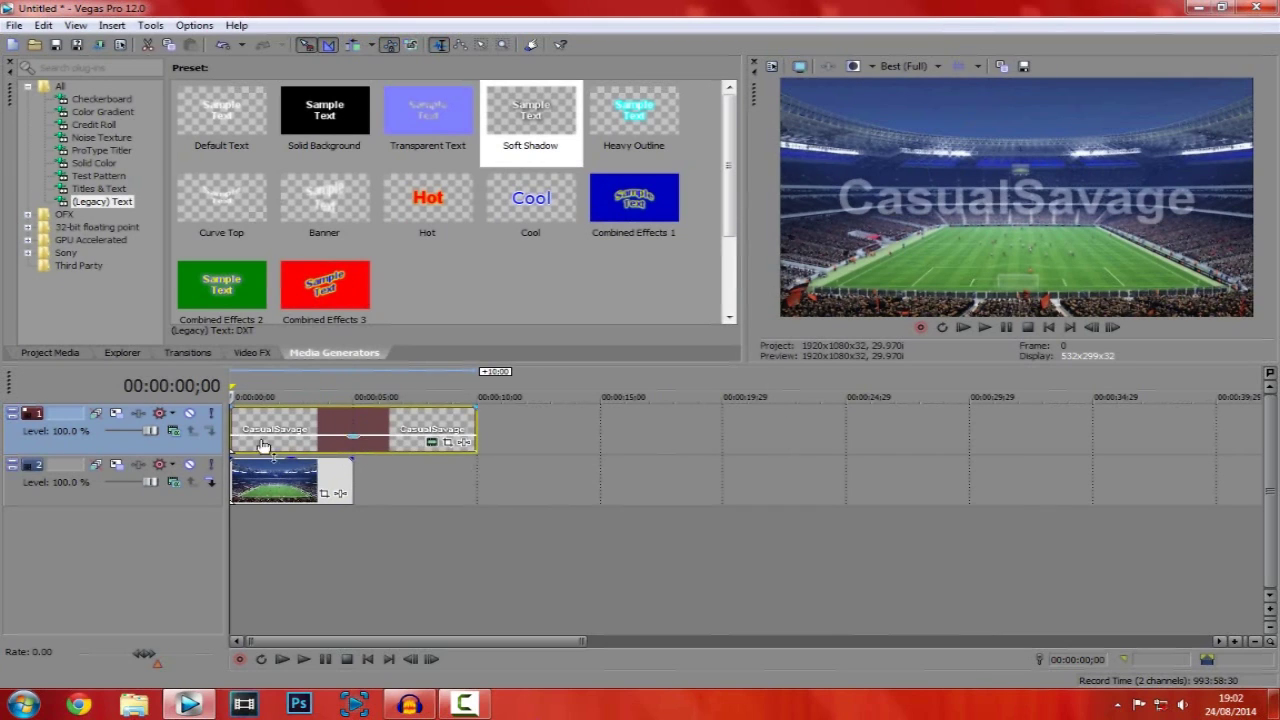
left_click_drag(352, 482, 476, 482)
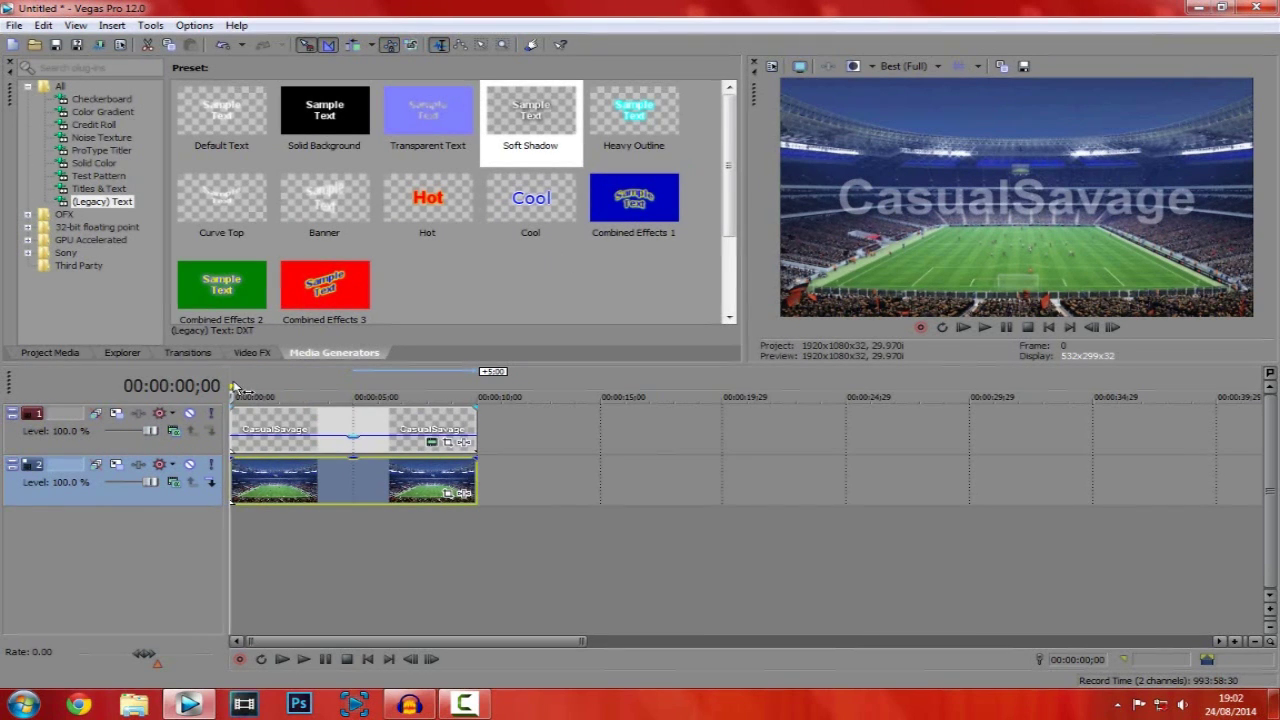
left_click(985, 327)
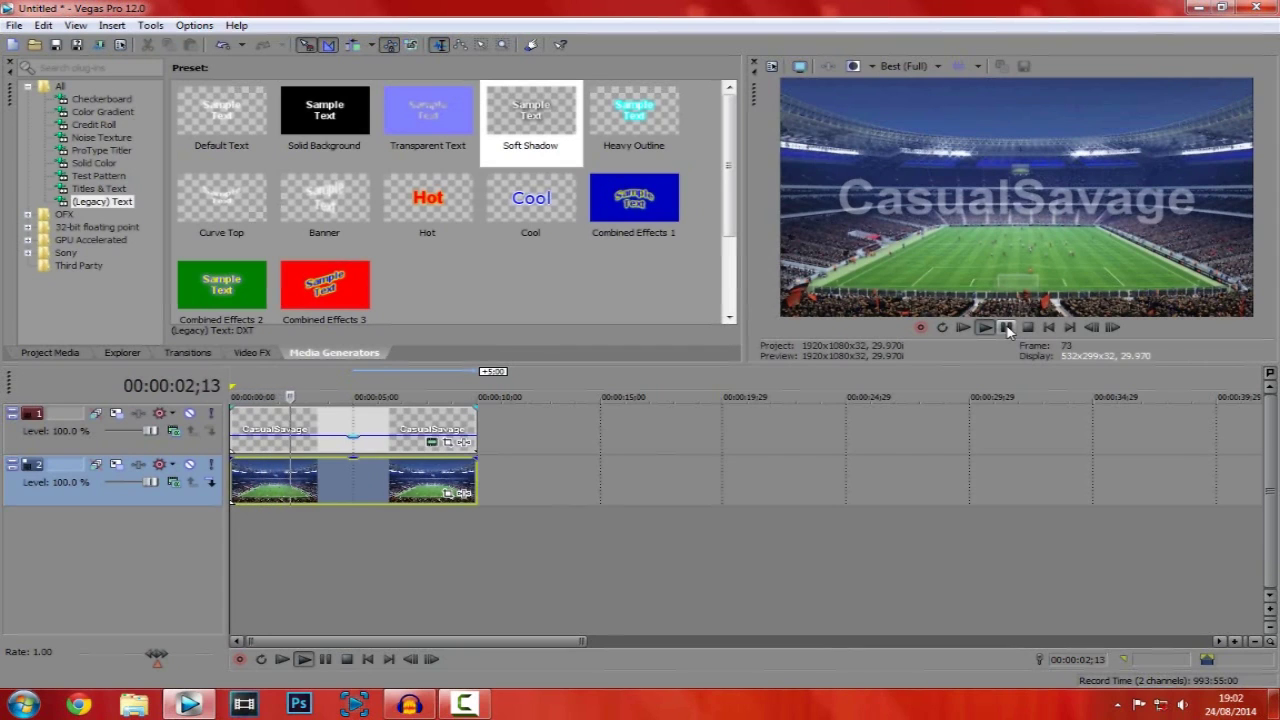
left_click(1006, 328)
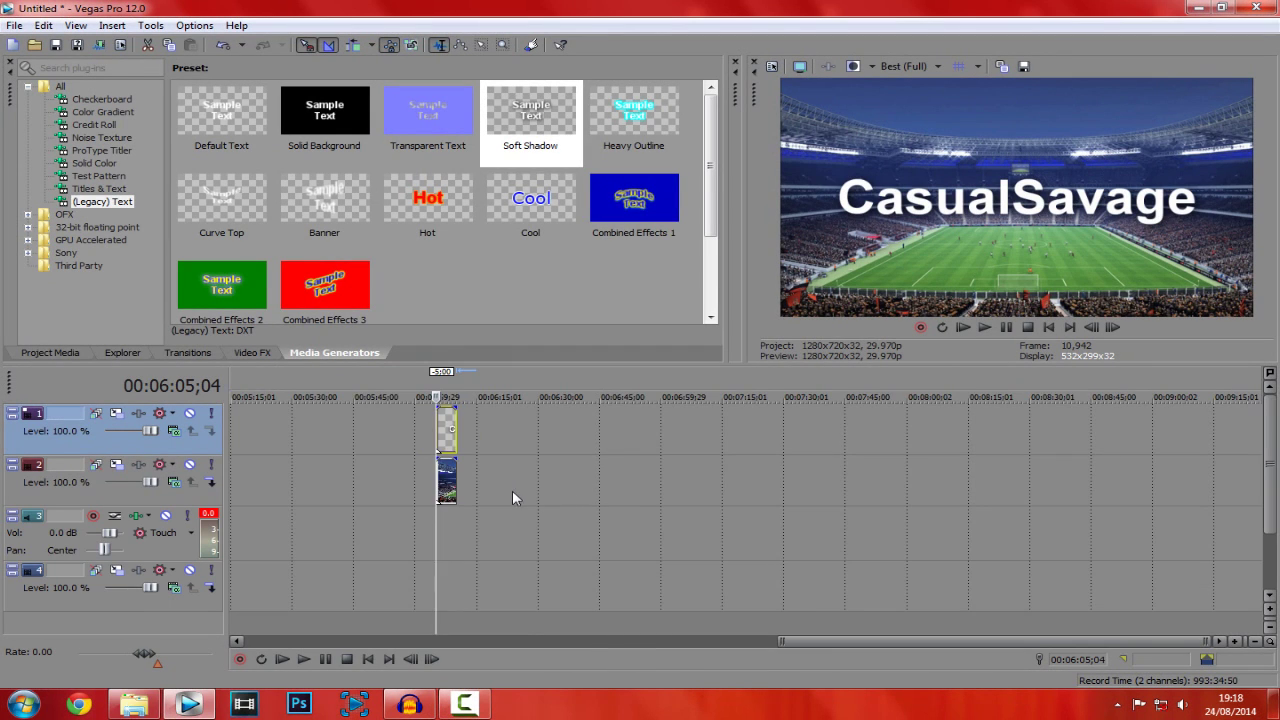
Try track 1 levels around 53–55%, then restore the title to full opacity.
scroll(508, 490, "up", 3)
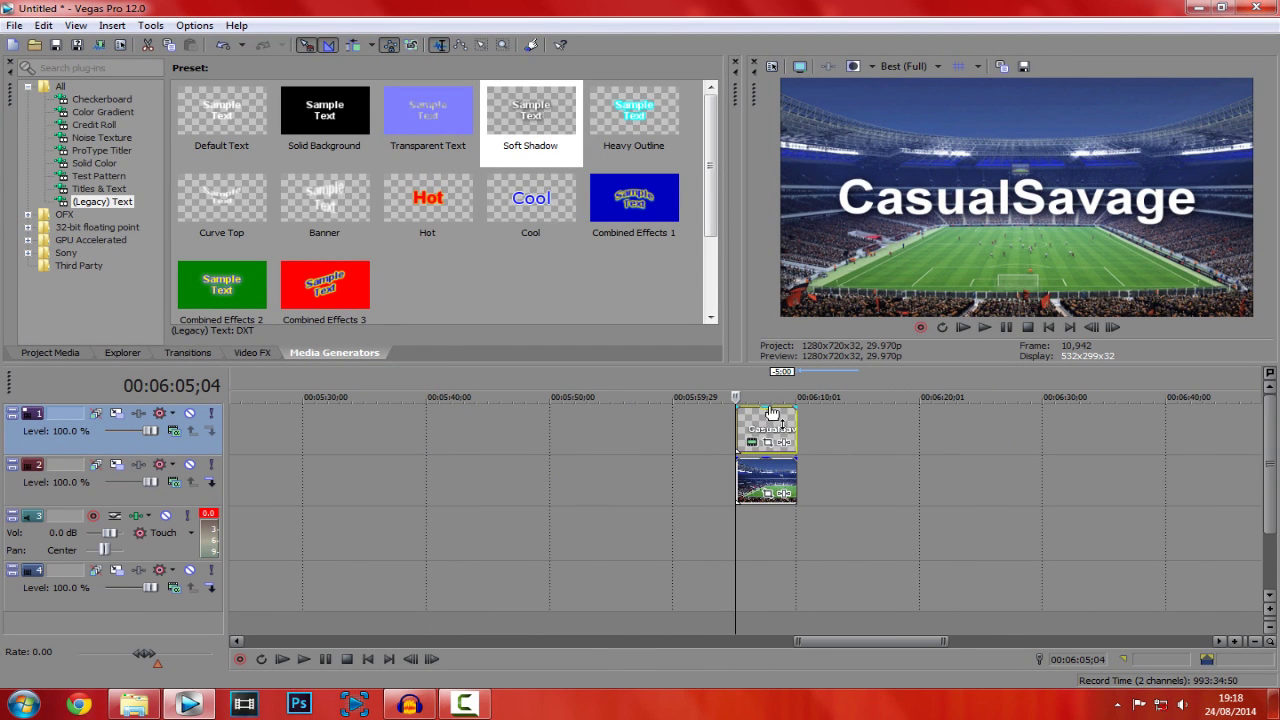
mouse_move(772, 413)
left_mouse_down()
mouse_move(770, 448)
mouse_move(772, 413)
left_mouse_up()
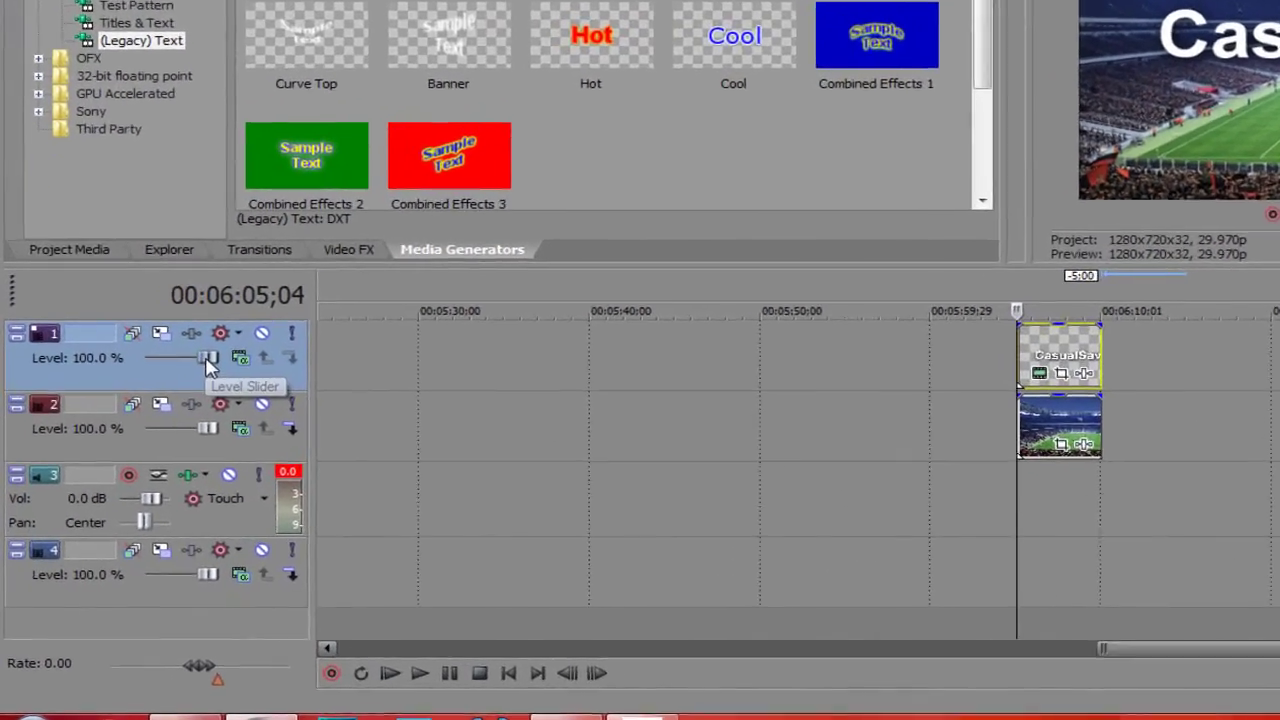
left_click_drag(176, 398, 151, 406)
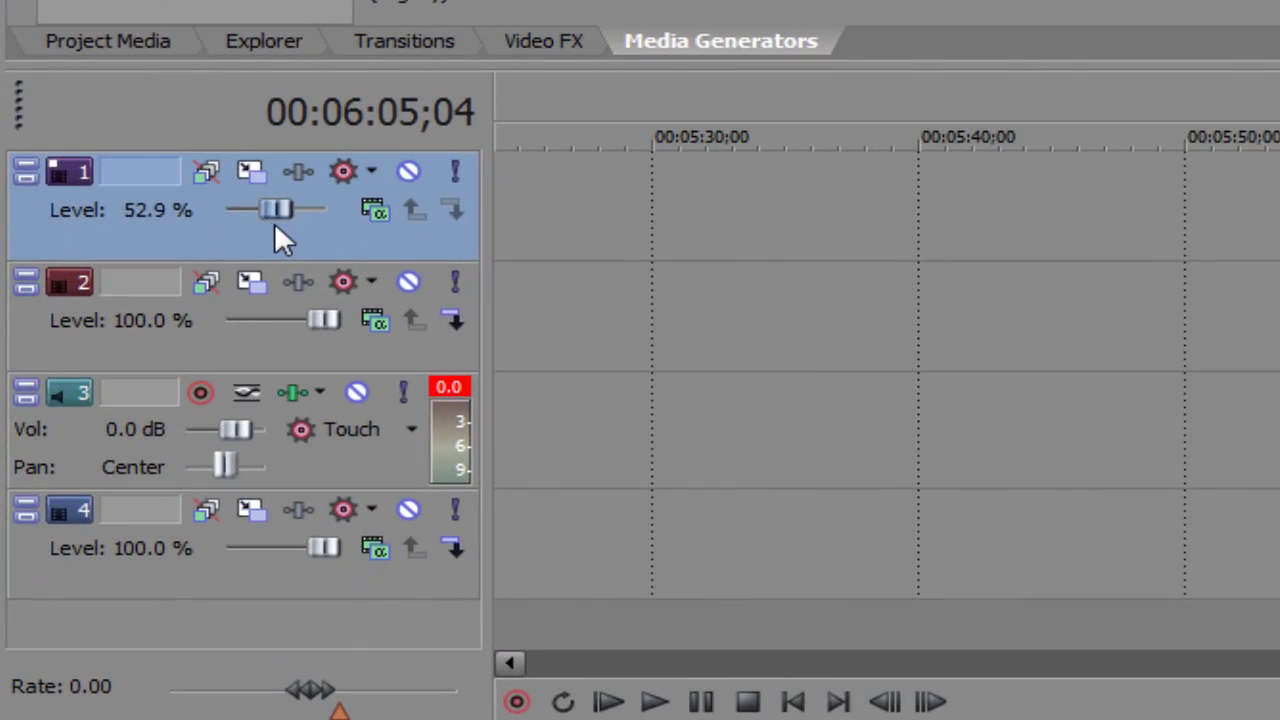
left_click_drag(251, 228, 277, 239)
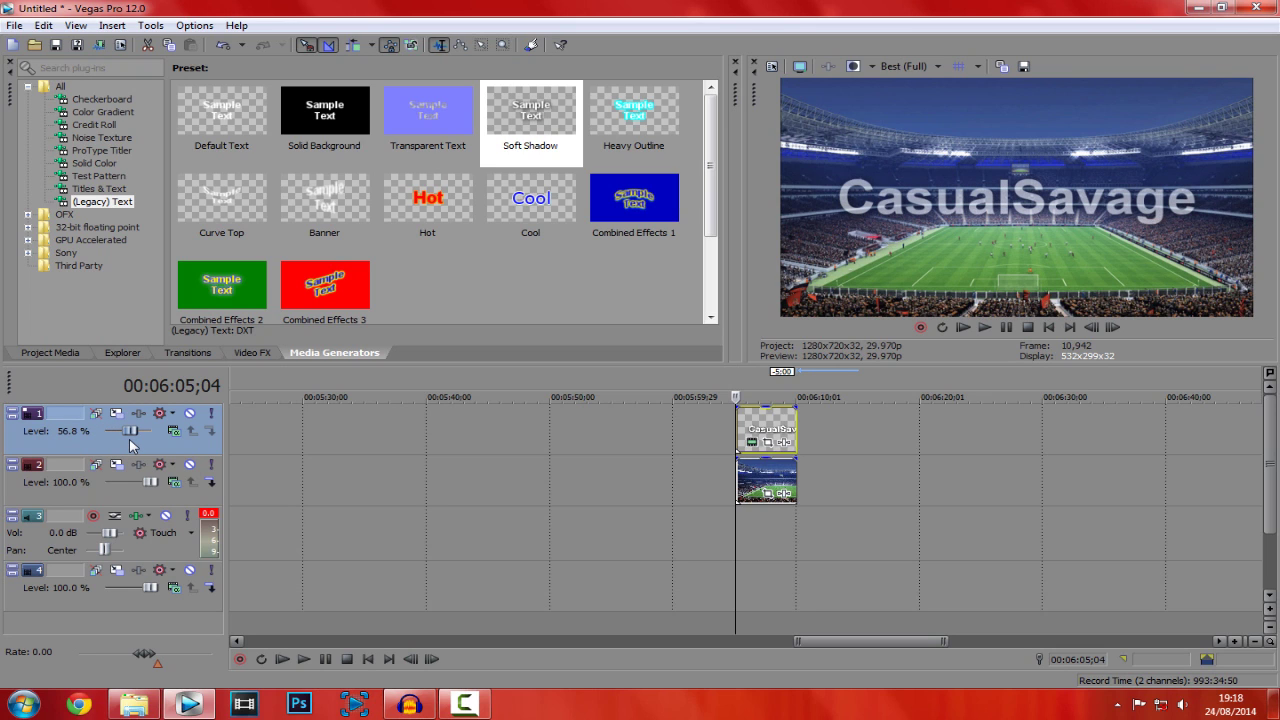
left_click_drag(131, 445, 162, 444)
Darken the stadium background and make the CasualSavage text about half transparent.
left_click(742, 480)
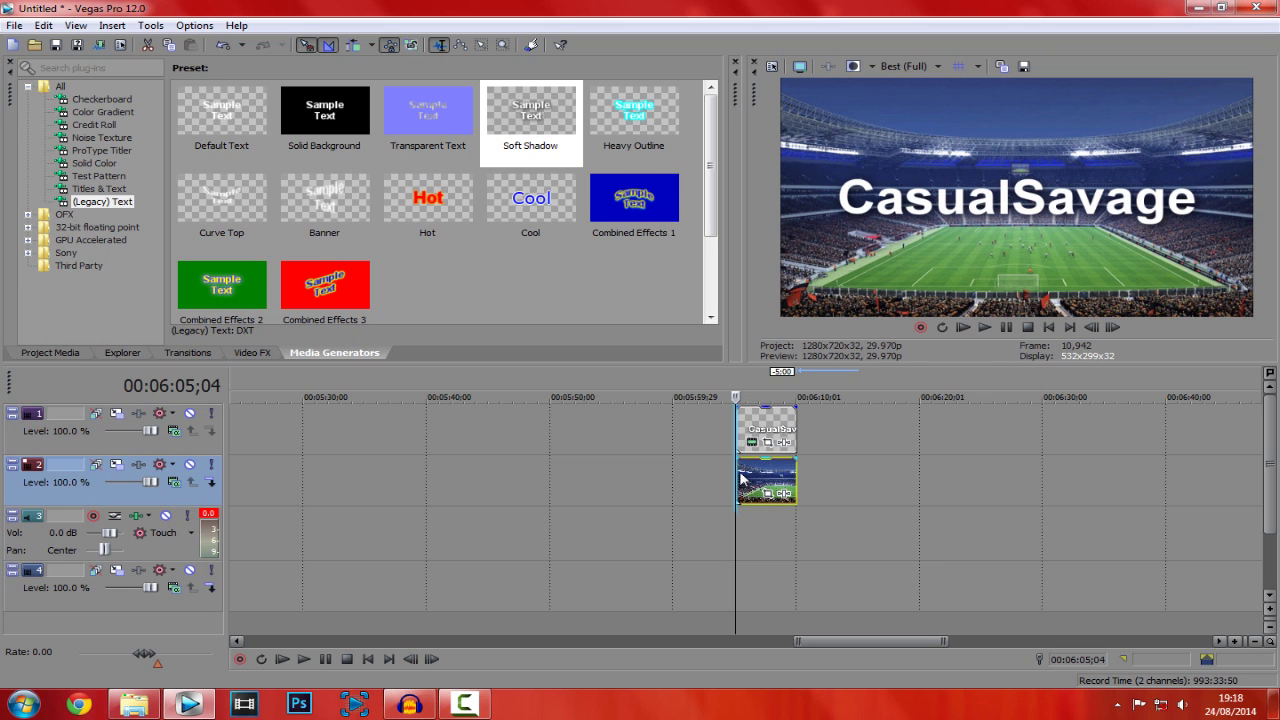
left_click_drag(153, 486, 124, 490)
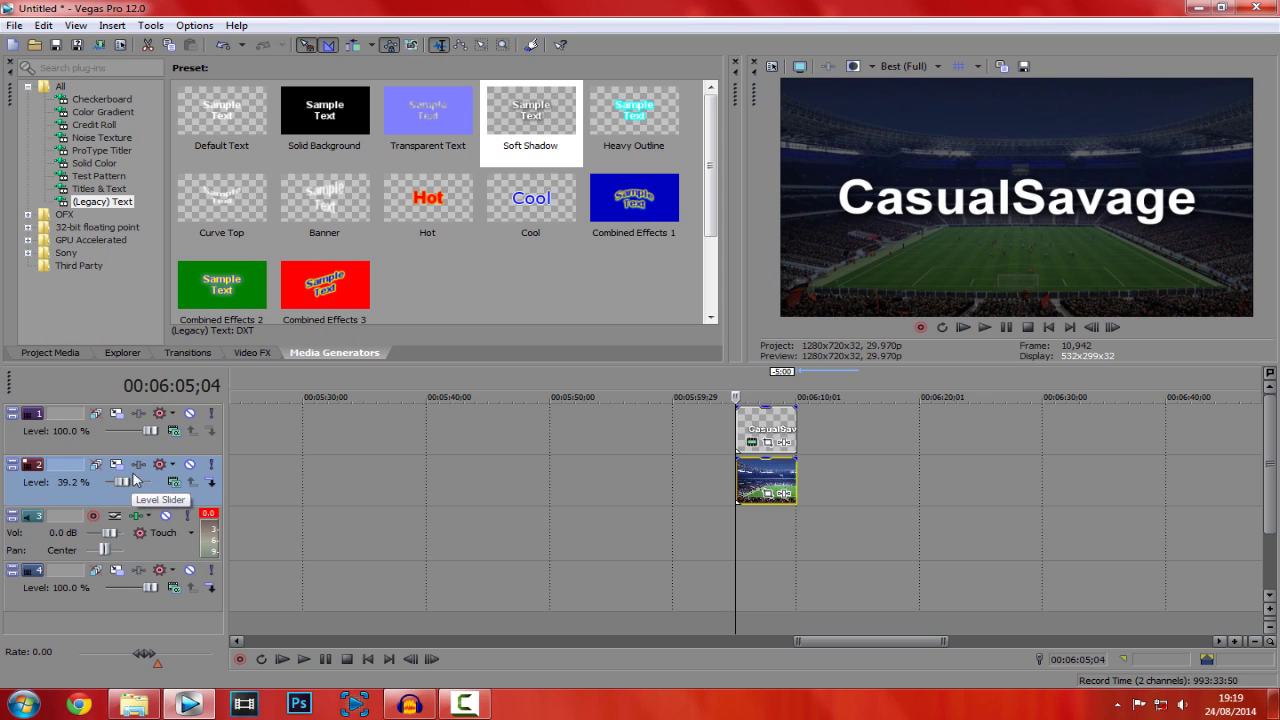
left_click_drag(153, 434, 131, 440)
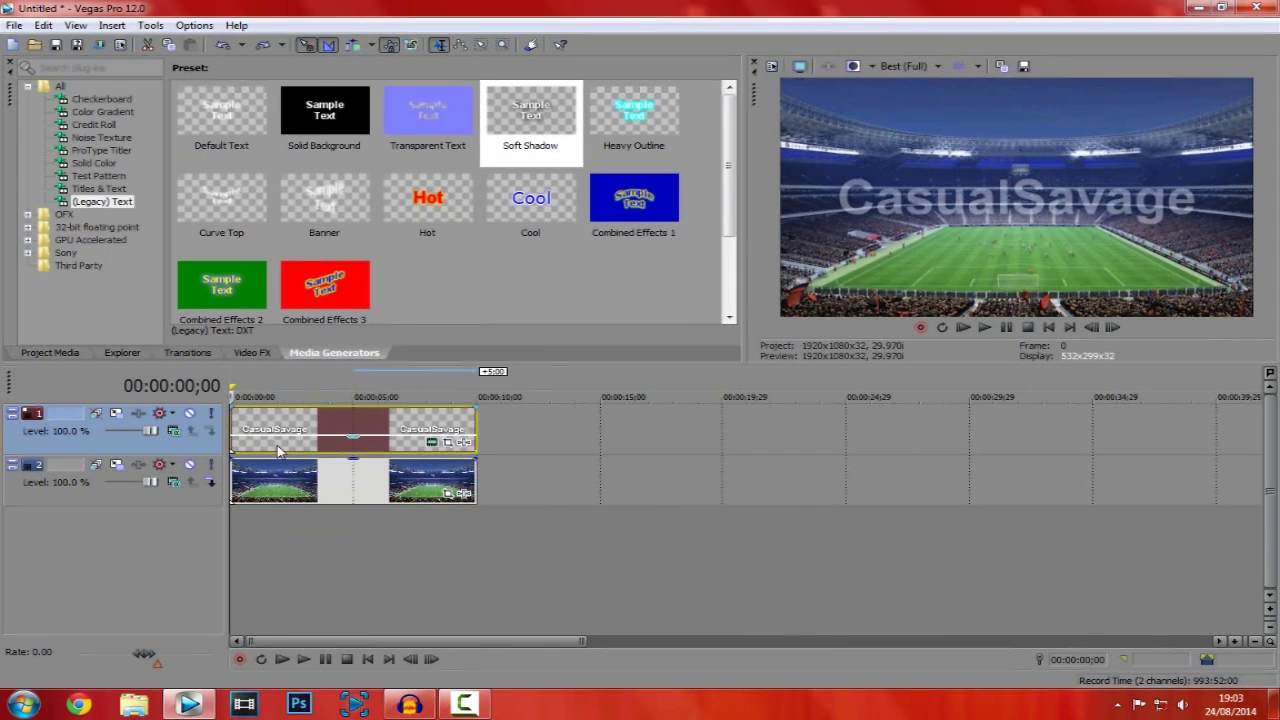
Lower the title opacity to 51% and save the preview frame as Image2.jpg.
left_click_drag(363, 434, 358, 434)
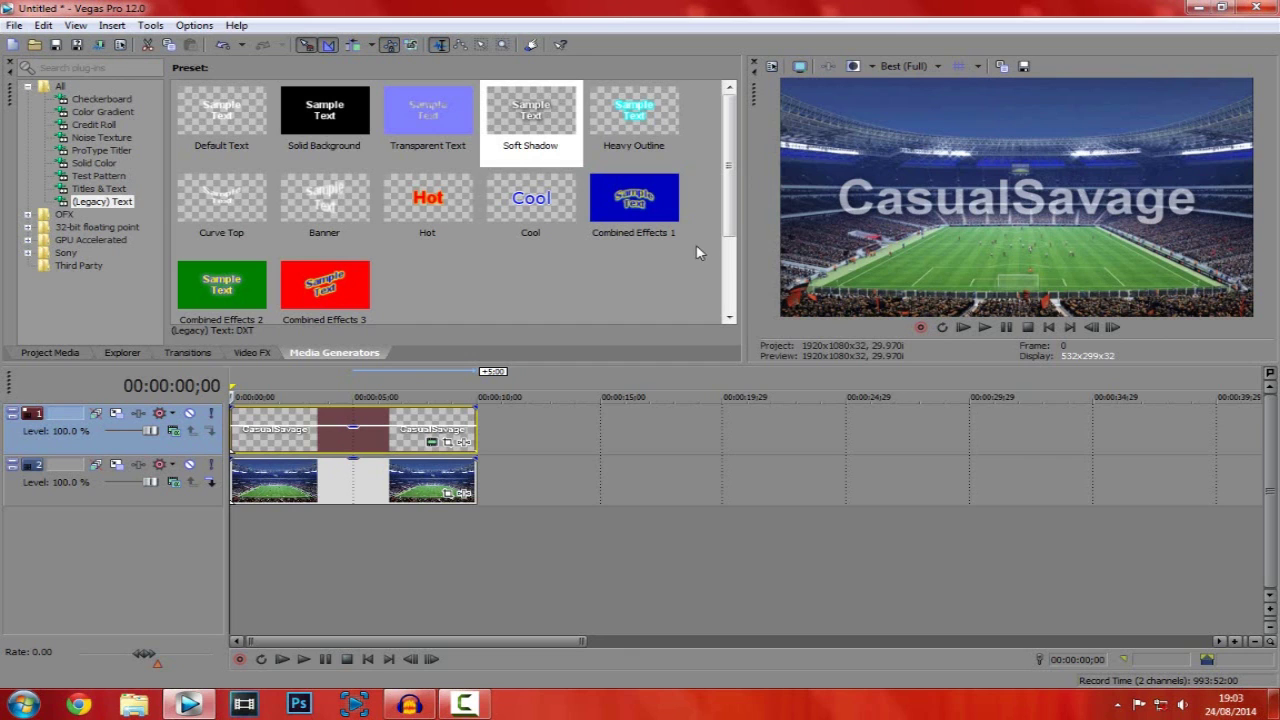
left_click(1025, 68)
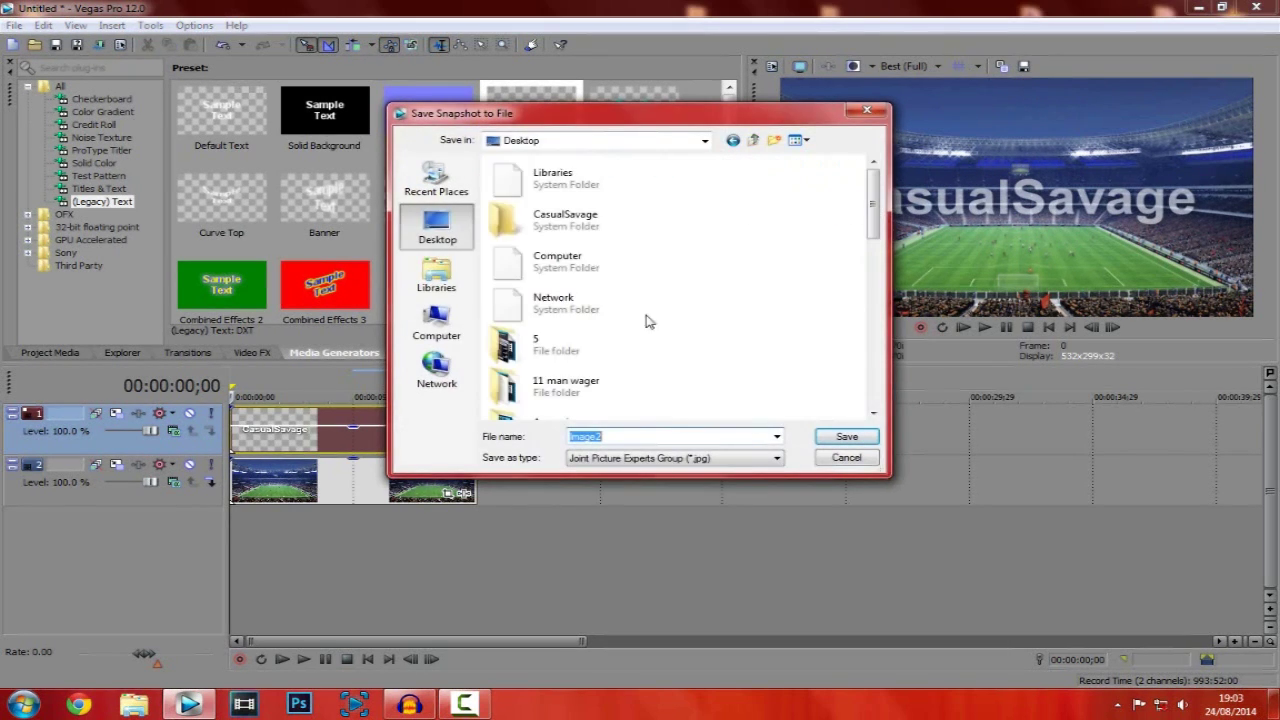
left_click(847, 438)
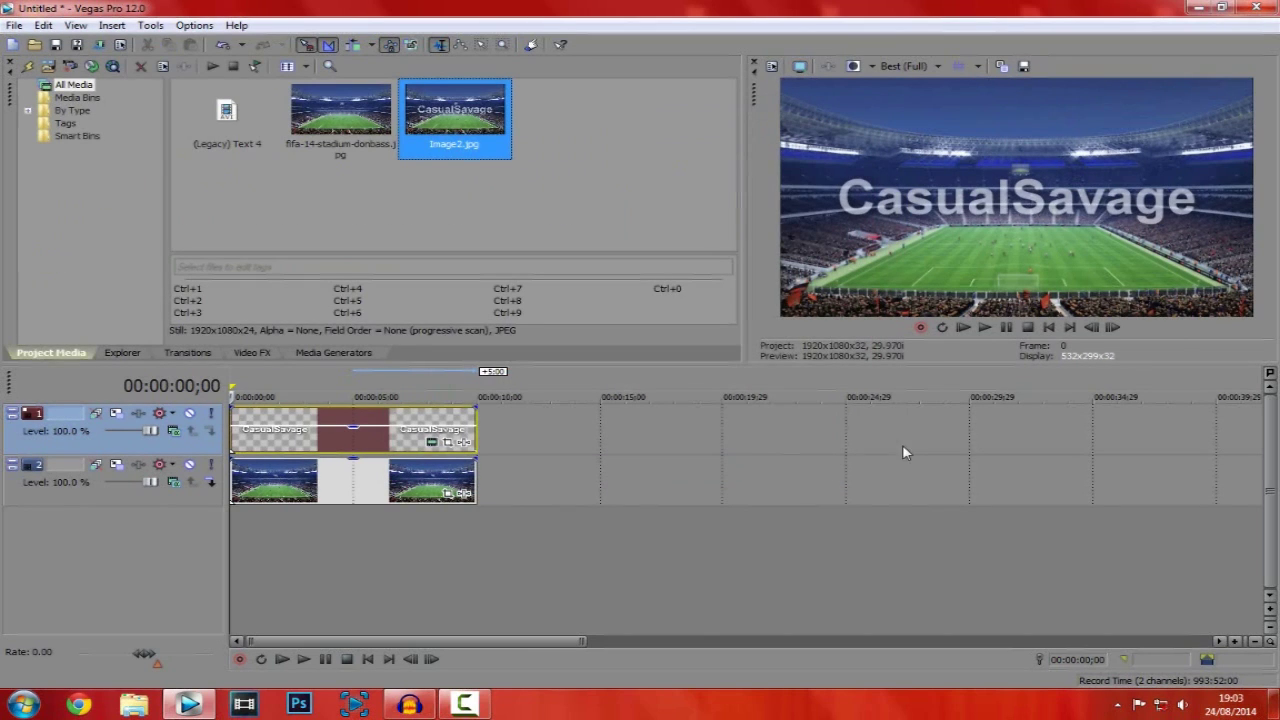
Drop Image2.jpg onto the timeline near 17 seconds, then delete that test event.
left_click_drag(445, 138, 697, 437)
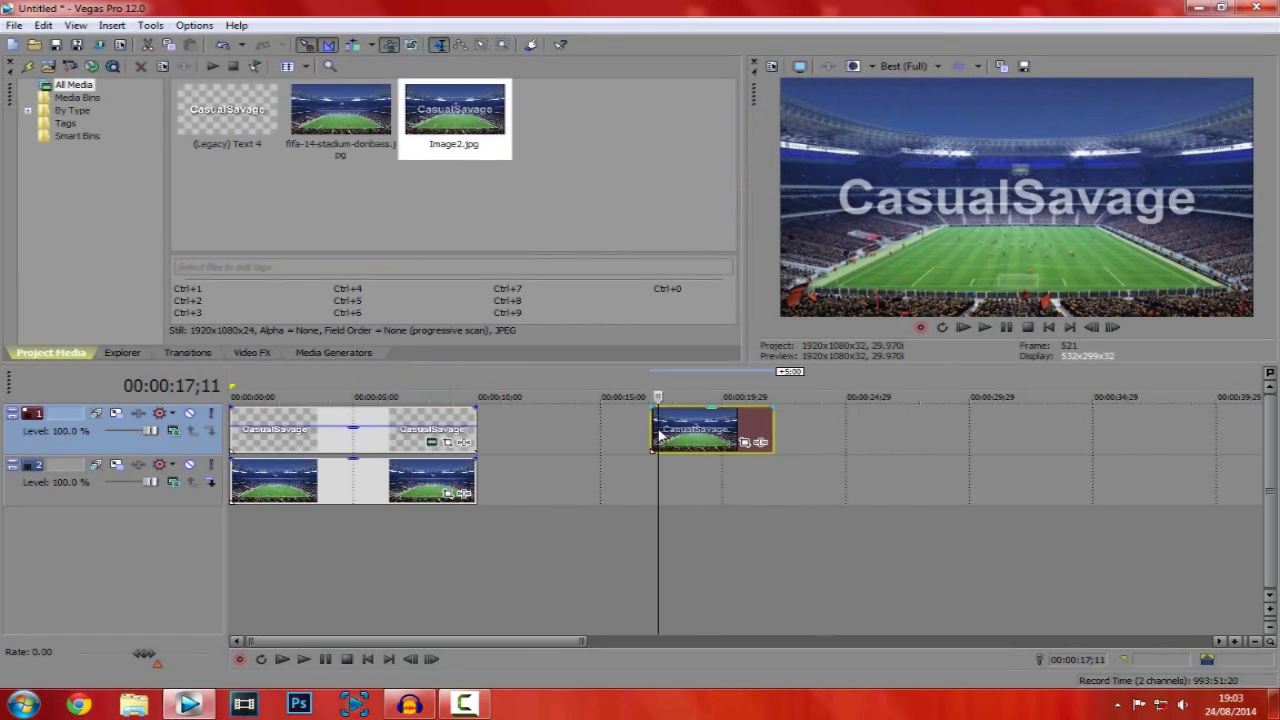
left_click(697, 437)
key("Delete")
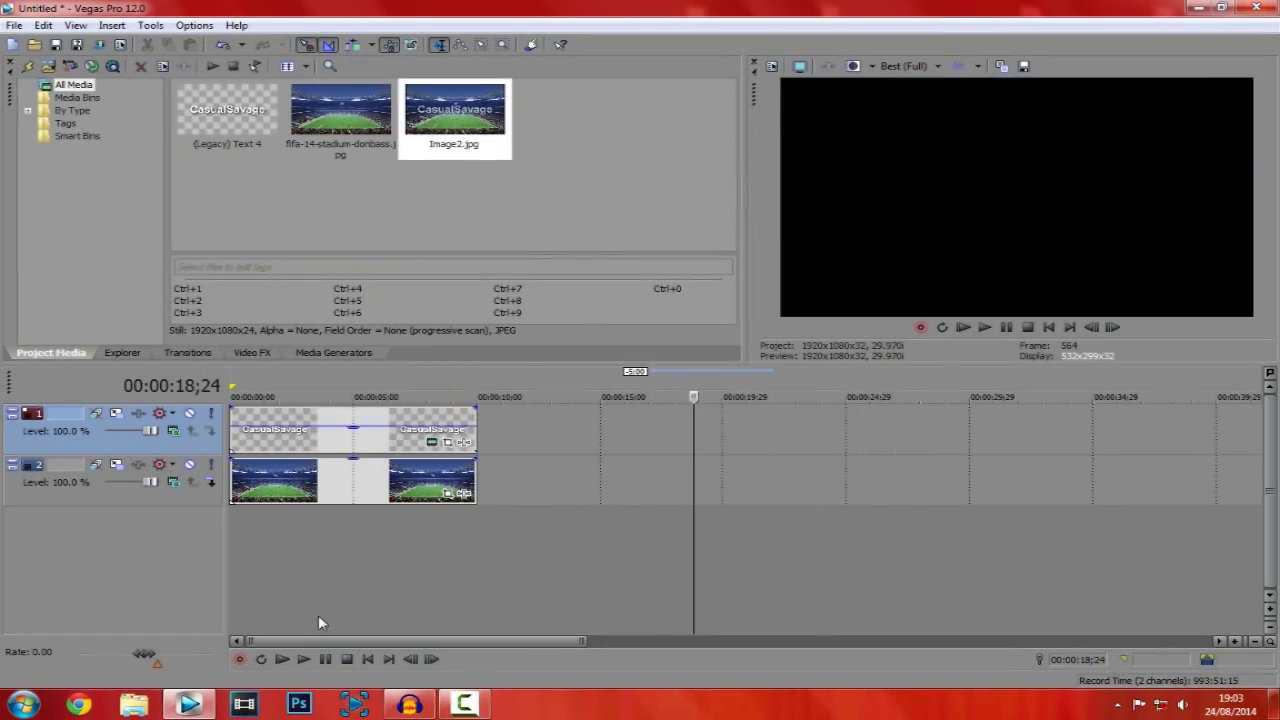
left_click(245, 437)
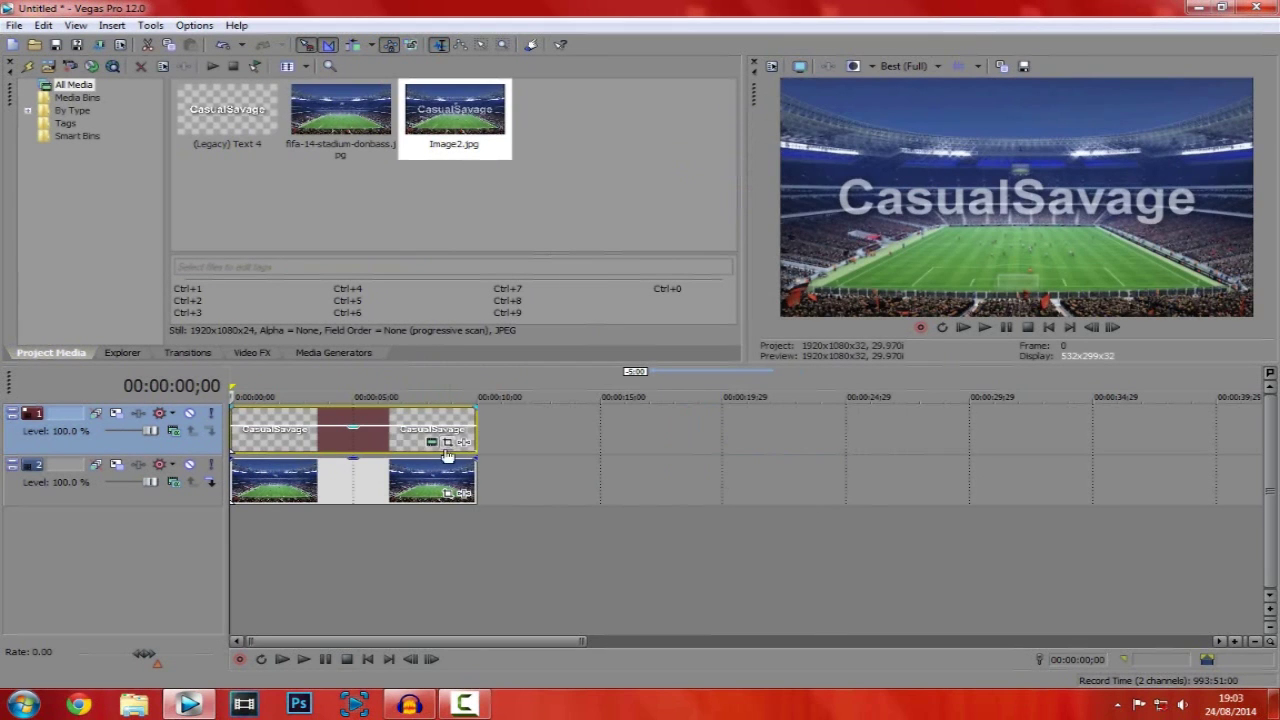
Select all the title text and try the Arial Rounded MT Bold font.
left_click(431, 443)
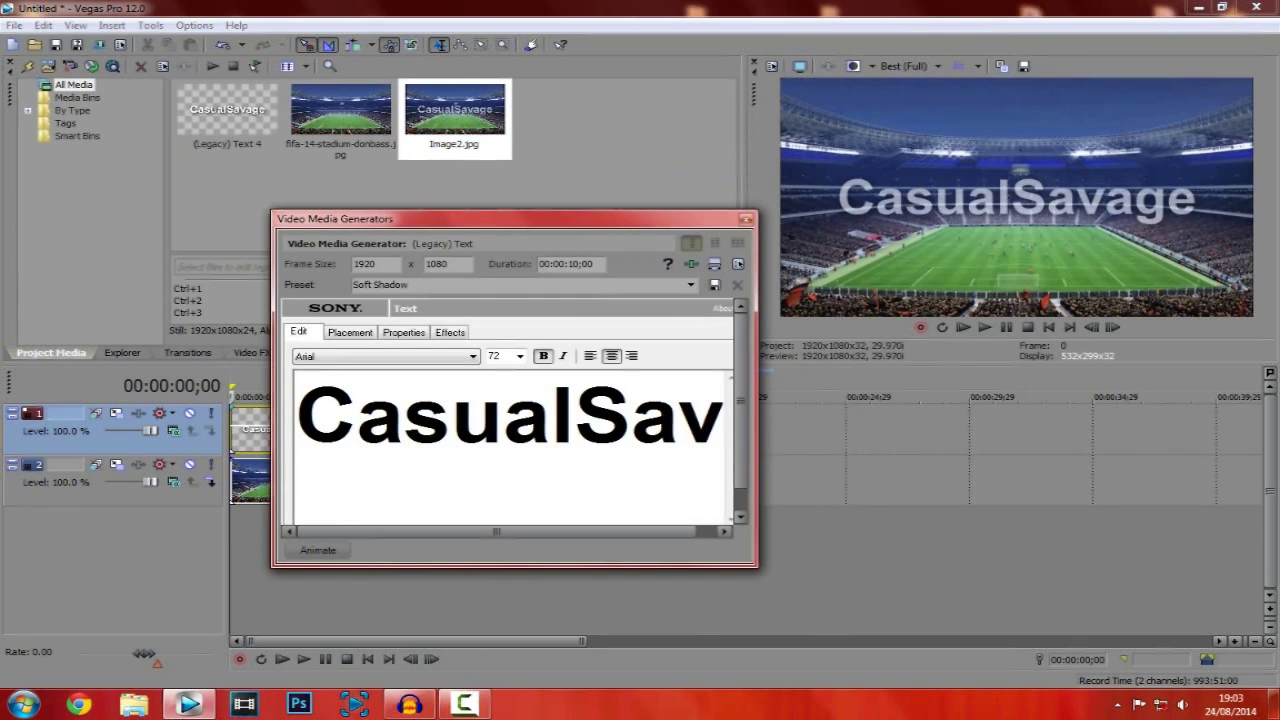
key("ctrl+a")
left_click(400, 358)
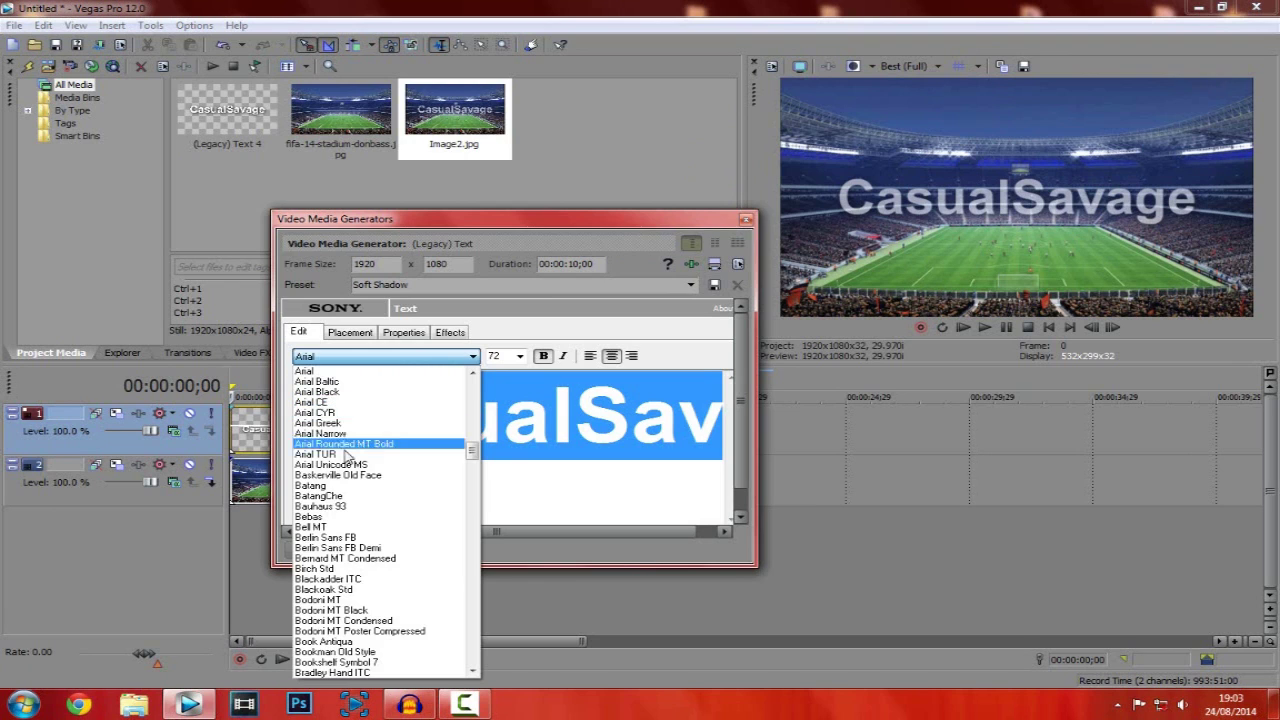
left_click(345, 454)
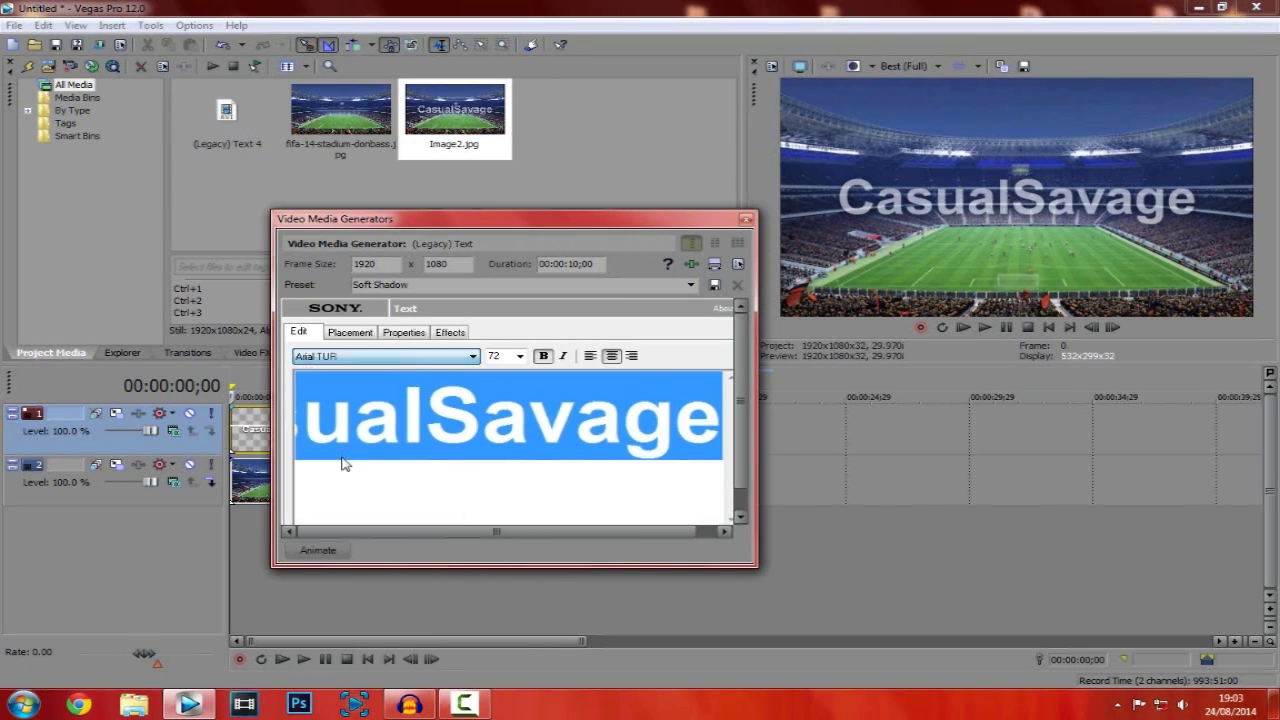
left_click(396, 358)
key("Up")
key("Return")
Switch the font via Calibri to Kozuka Mincho Pr6N R, then fade the title to 37%.
left_click(407, 356)
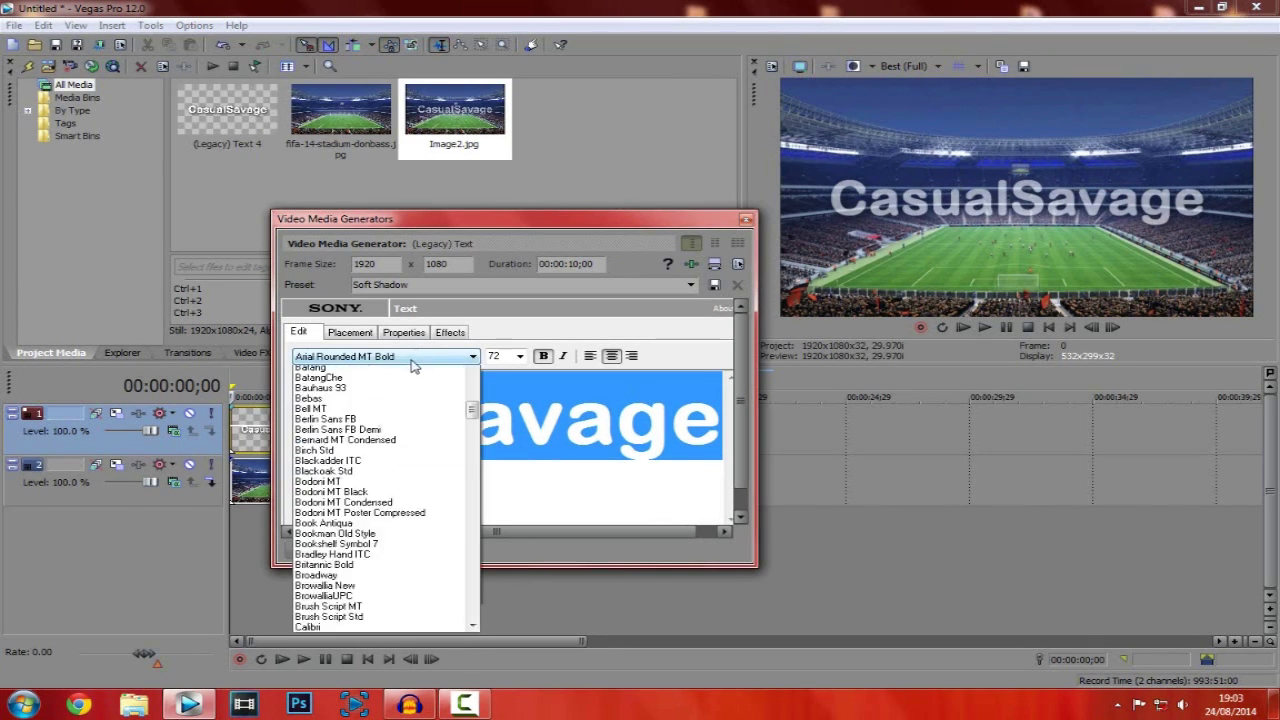
scroll(400, 450, "down", 3)
left_click(380, 457)
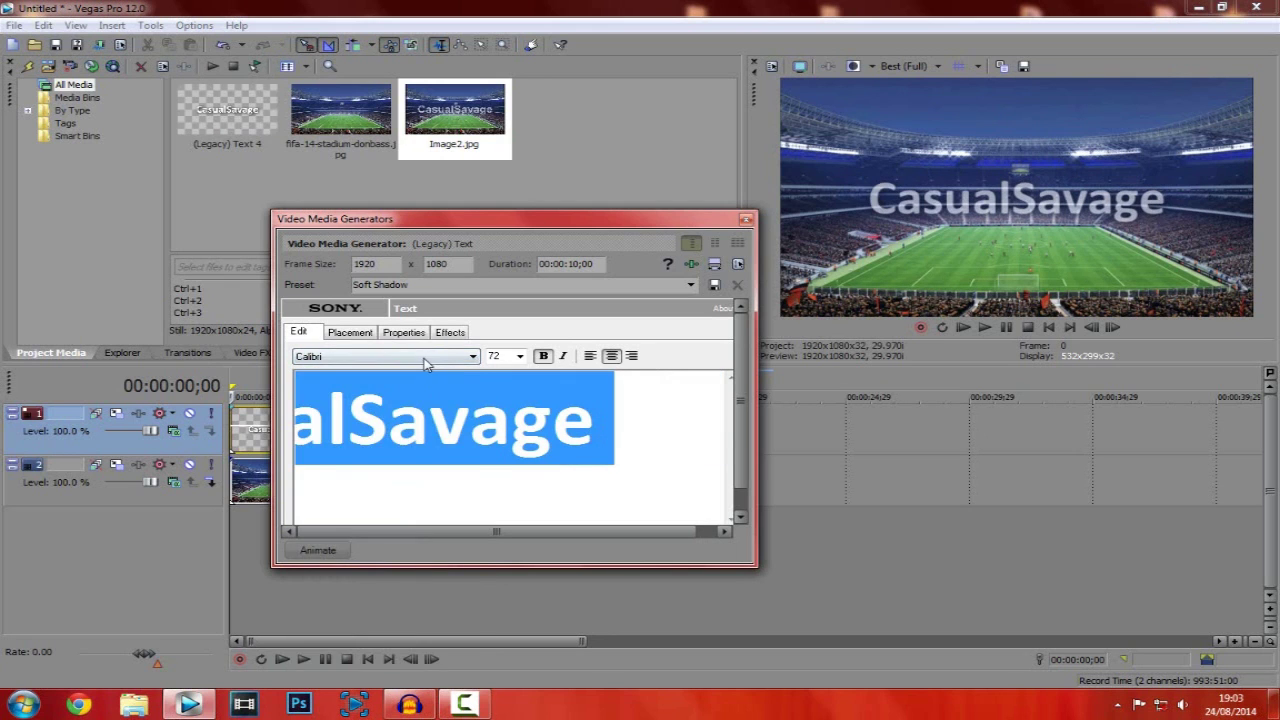
left_click(430, 356)
scroll(340, 480, "down", 10)
left_click(340, 475)
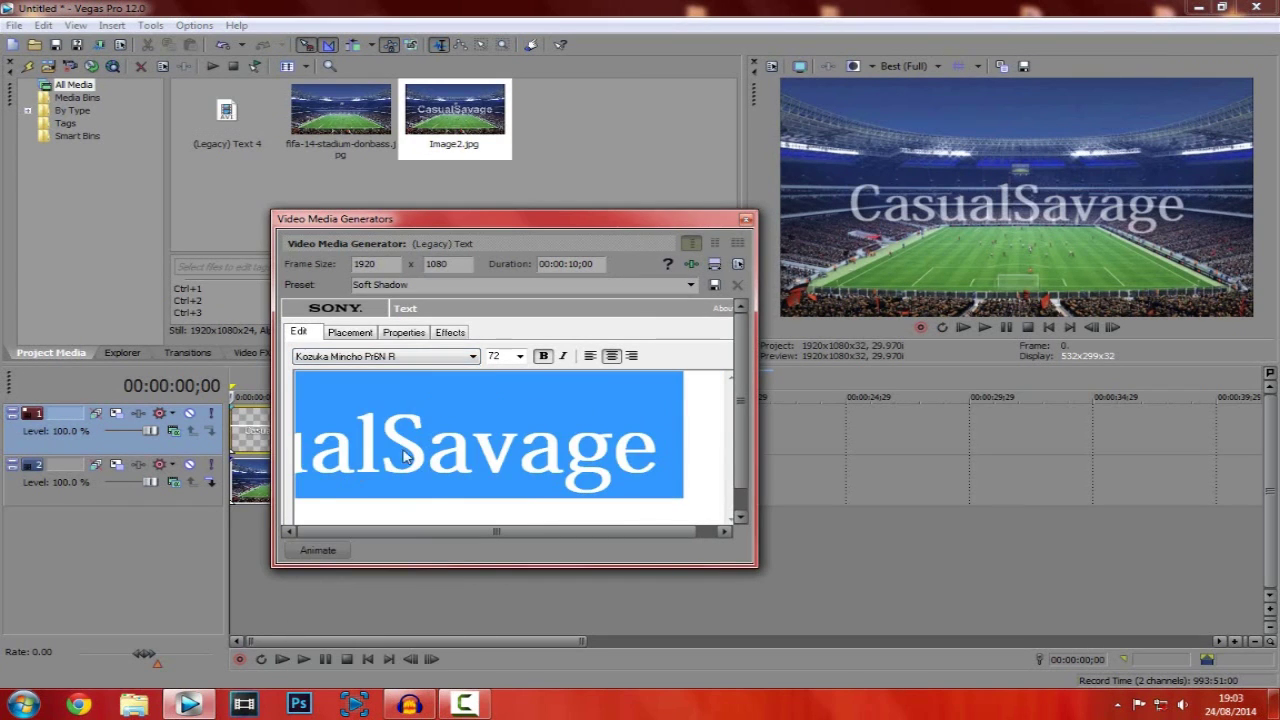
left_click(473, 356)
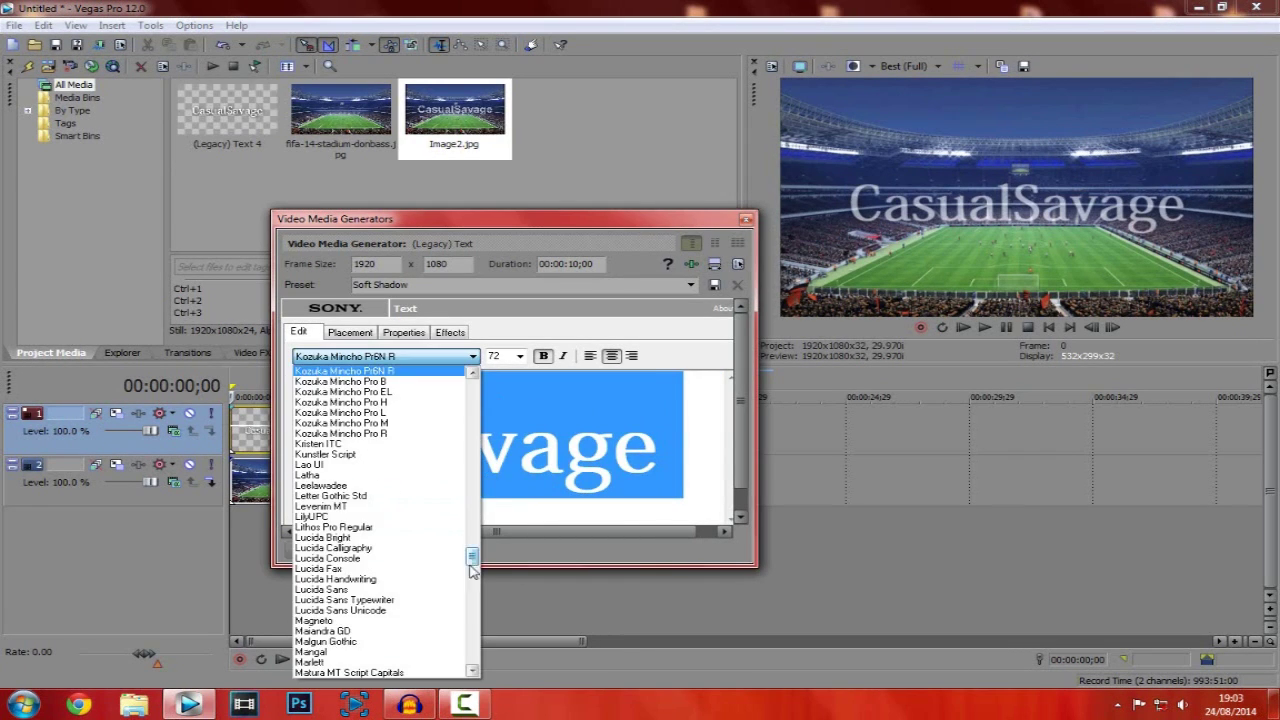
left_click(440, 371)
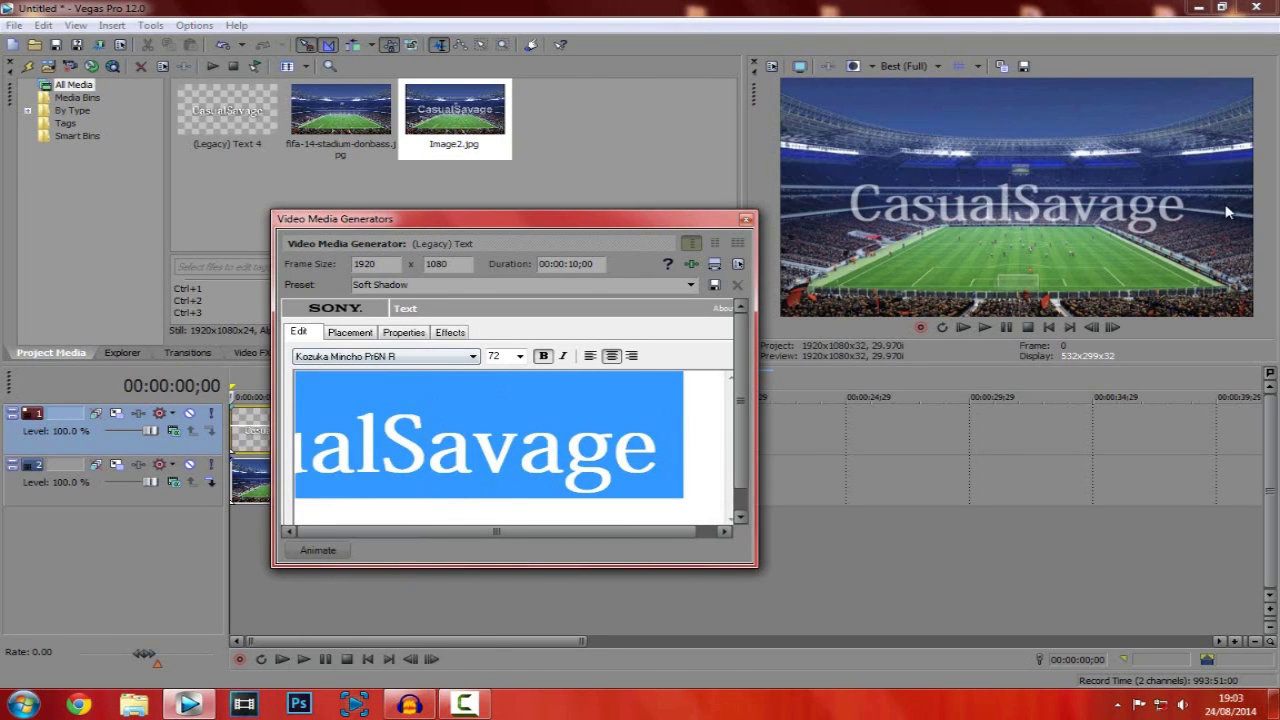
left_click(745, 220)
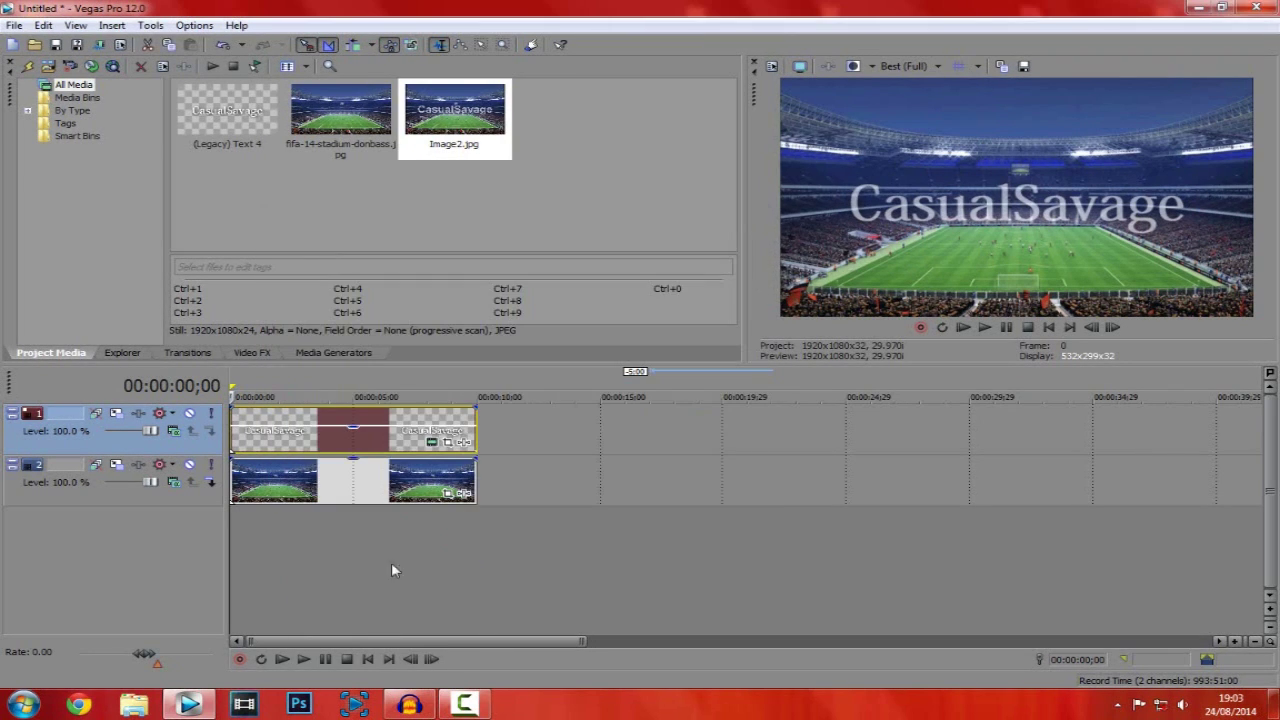
left_click_drag(385, 412, 396, 443)
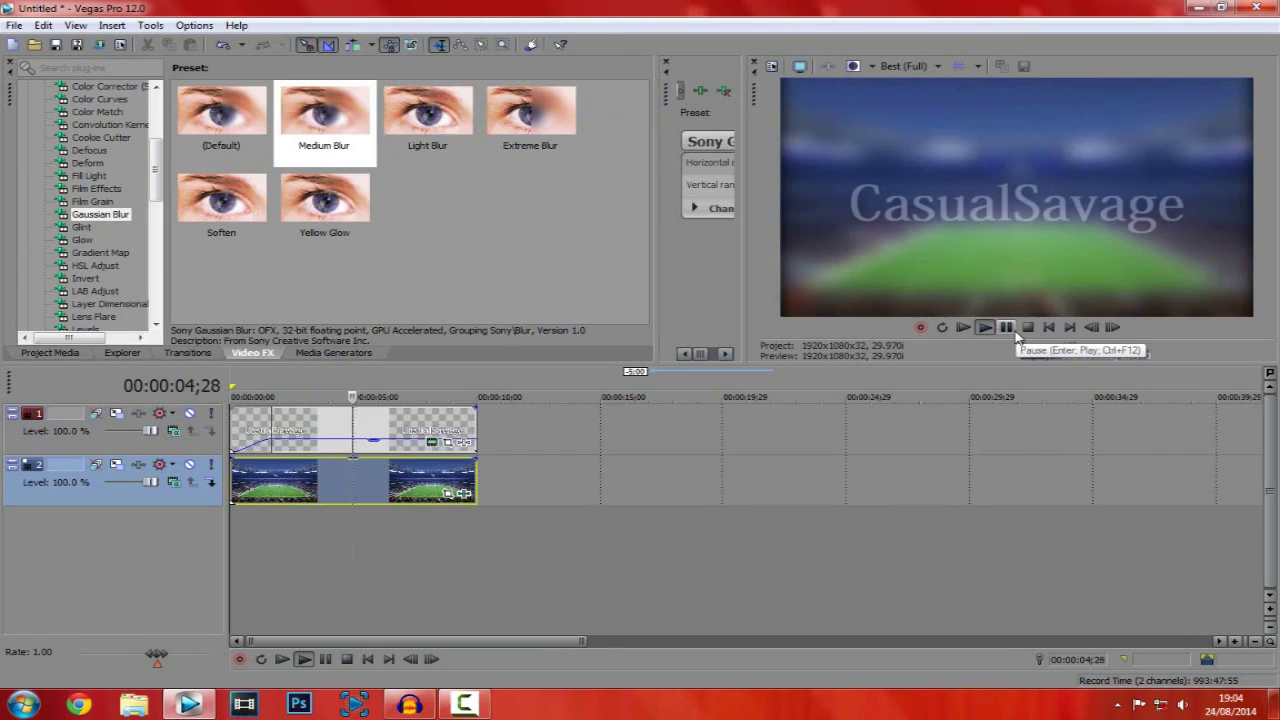
Stop the preview playback of the 37%-opacity title.
left_click(1016, 337)
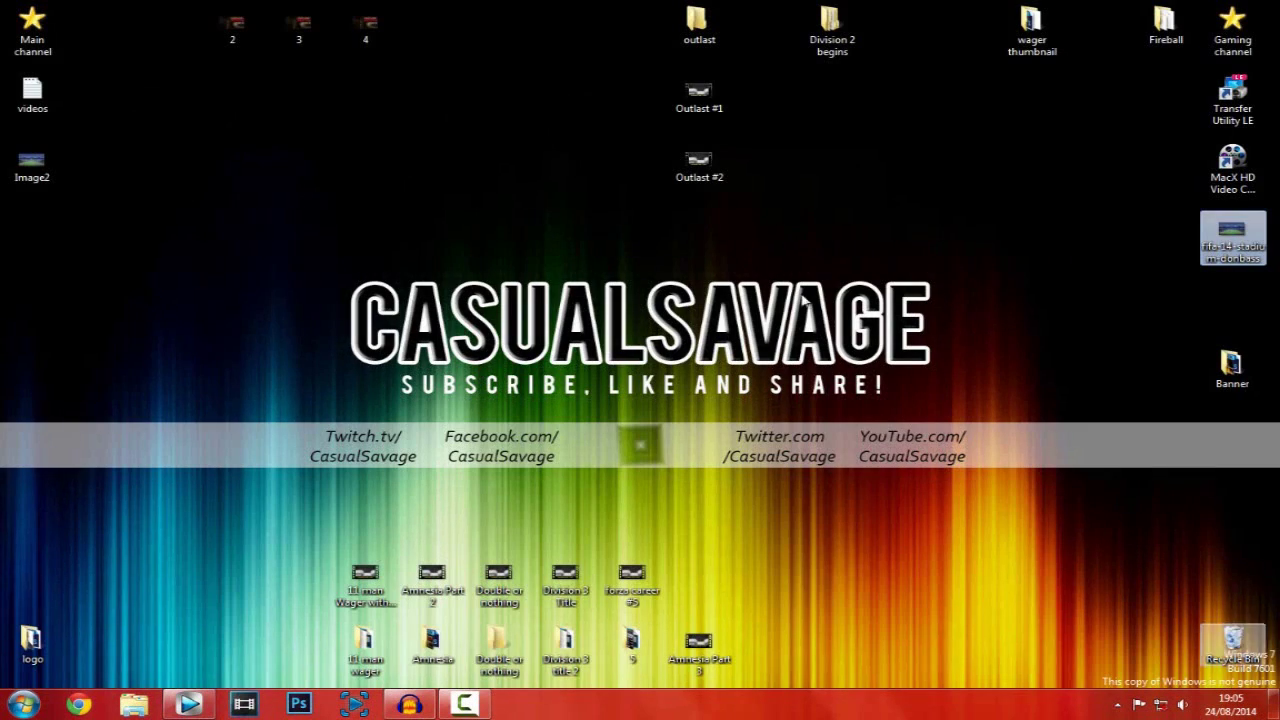
left_click_drag(3, 252, 1255, 378)
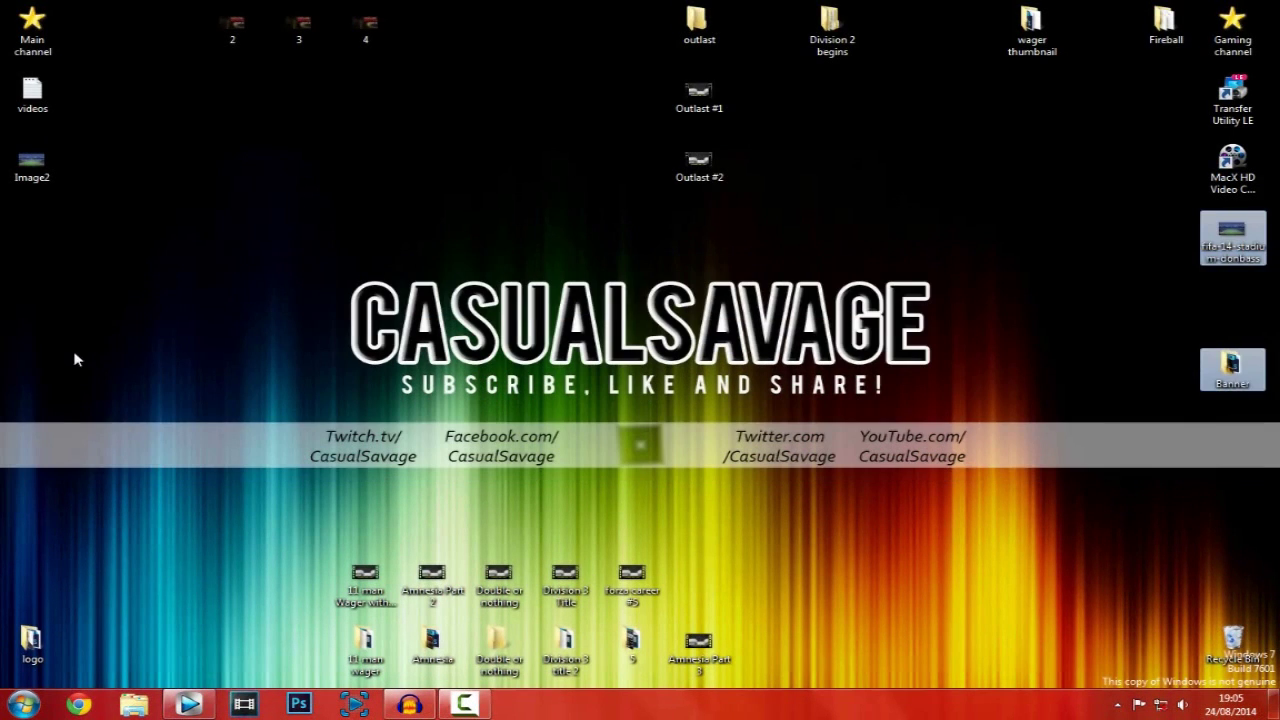
left_click(74, 360)
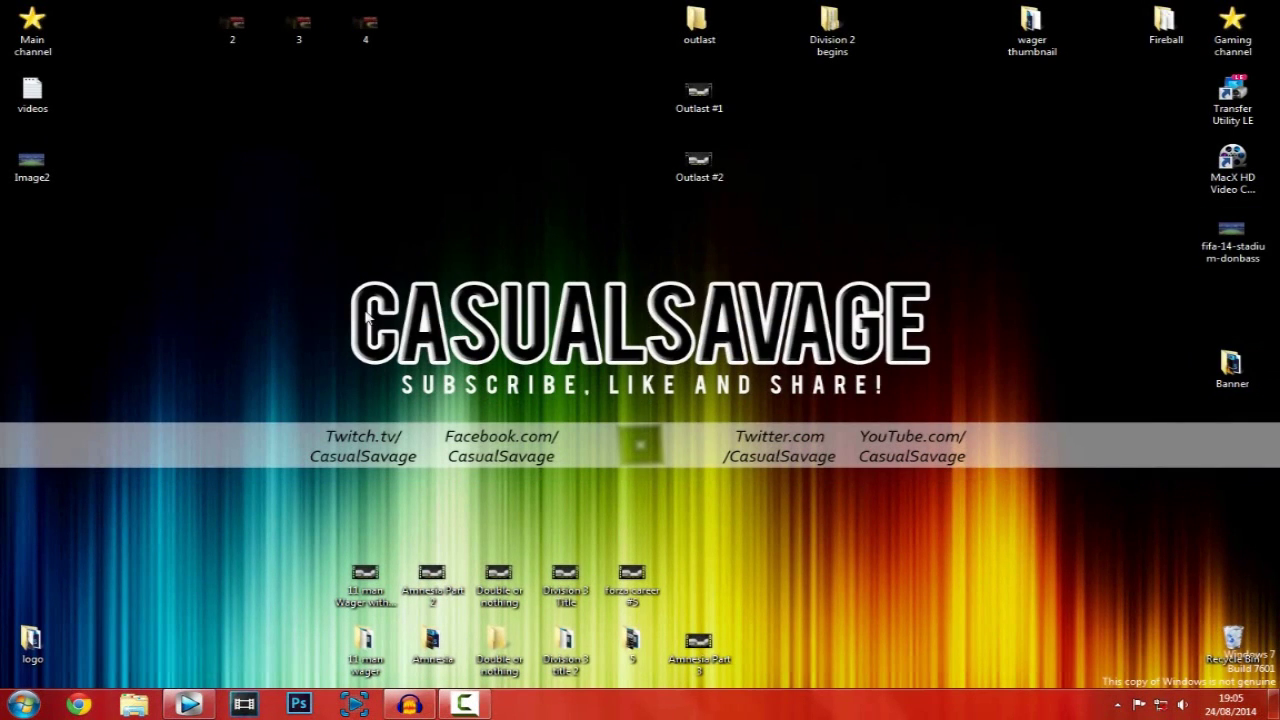